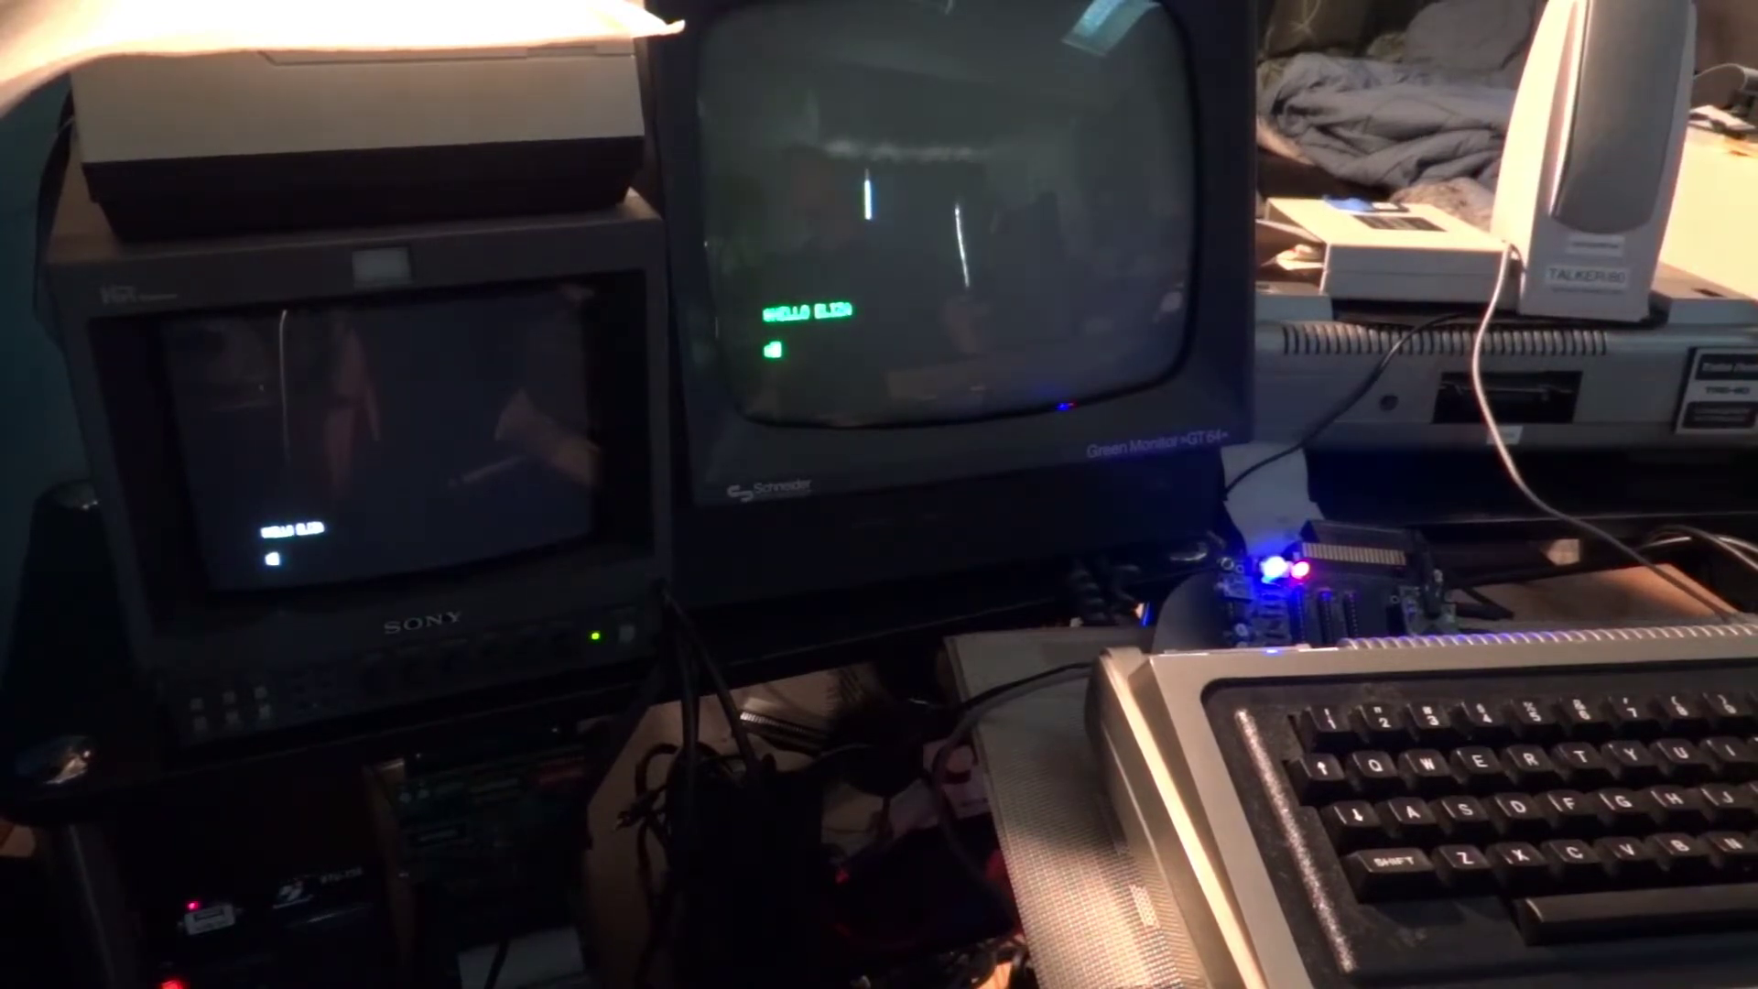
text(WHY DON)
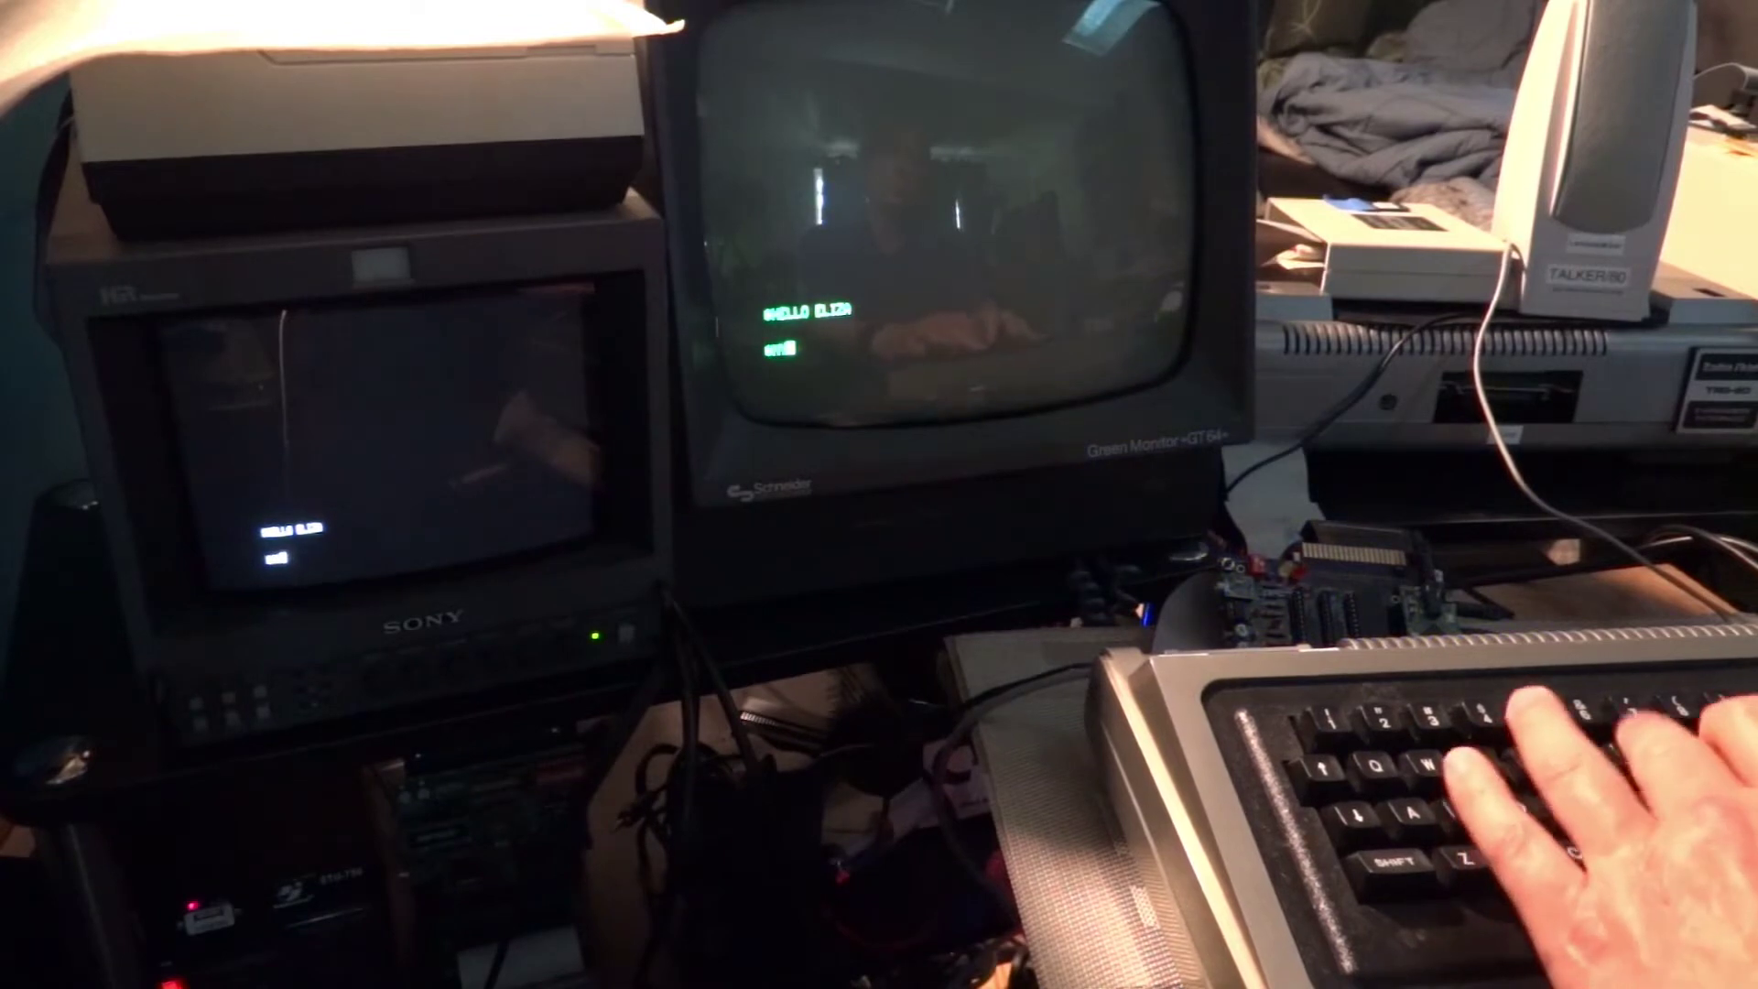
text(T)
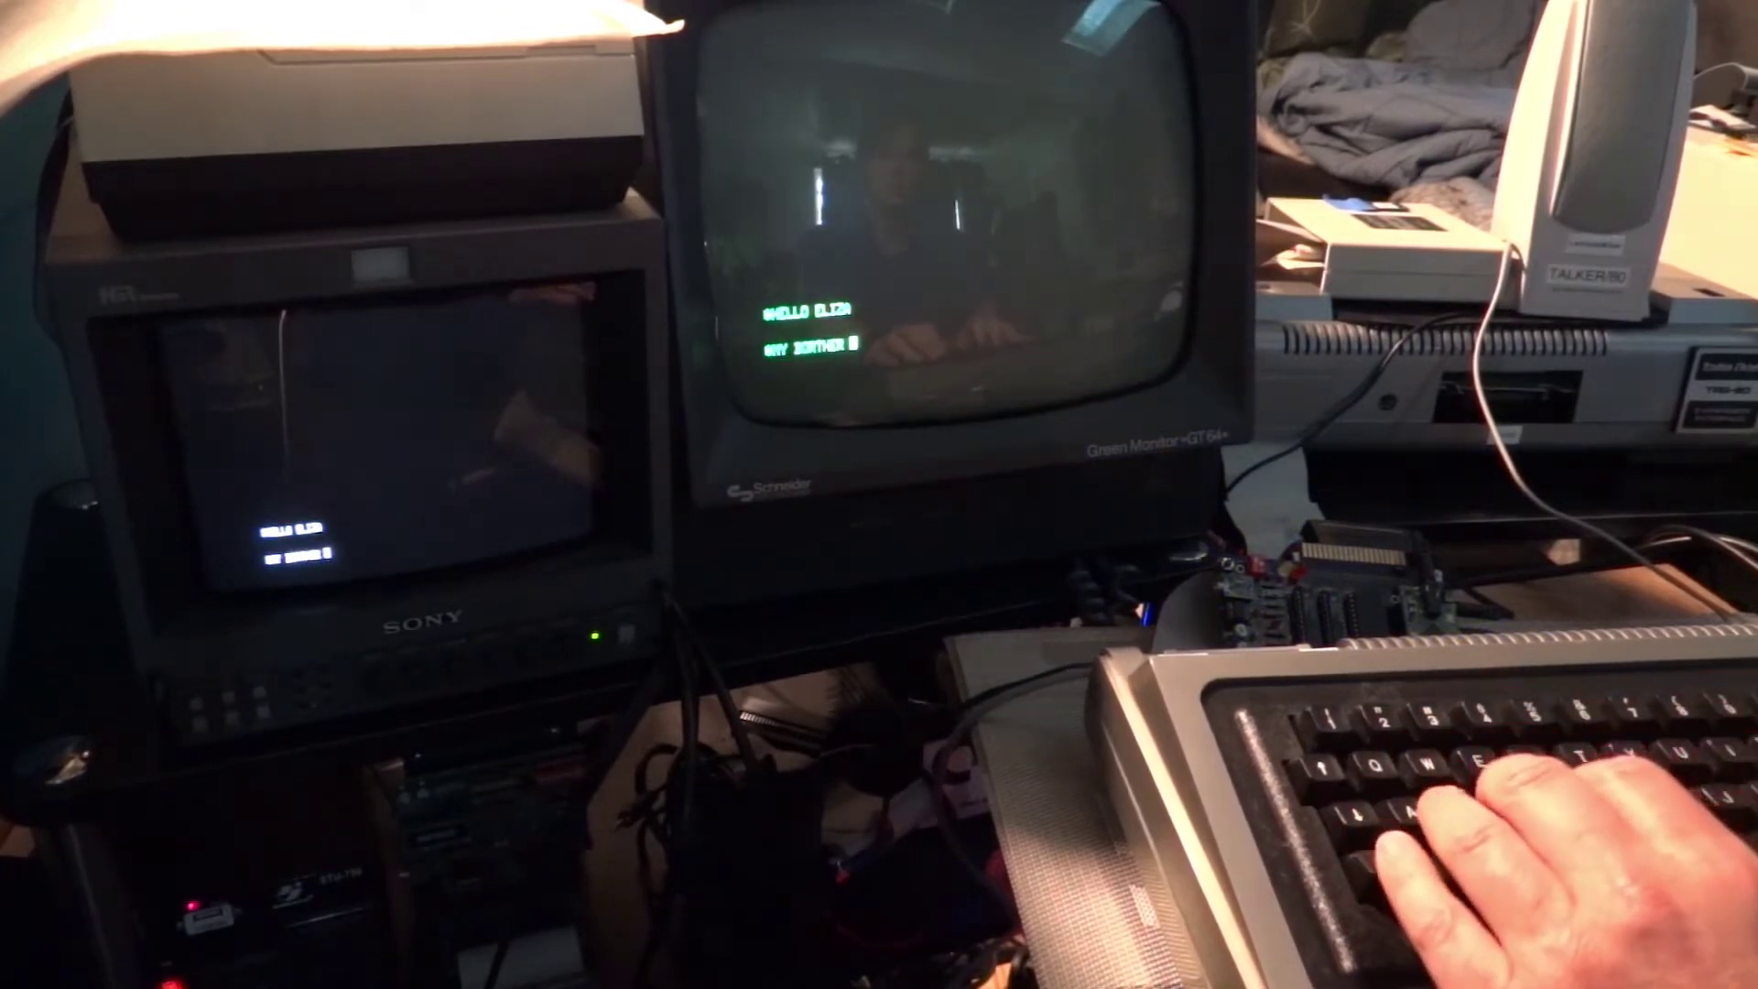
text(R IS MEAN TO )
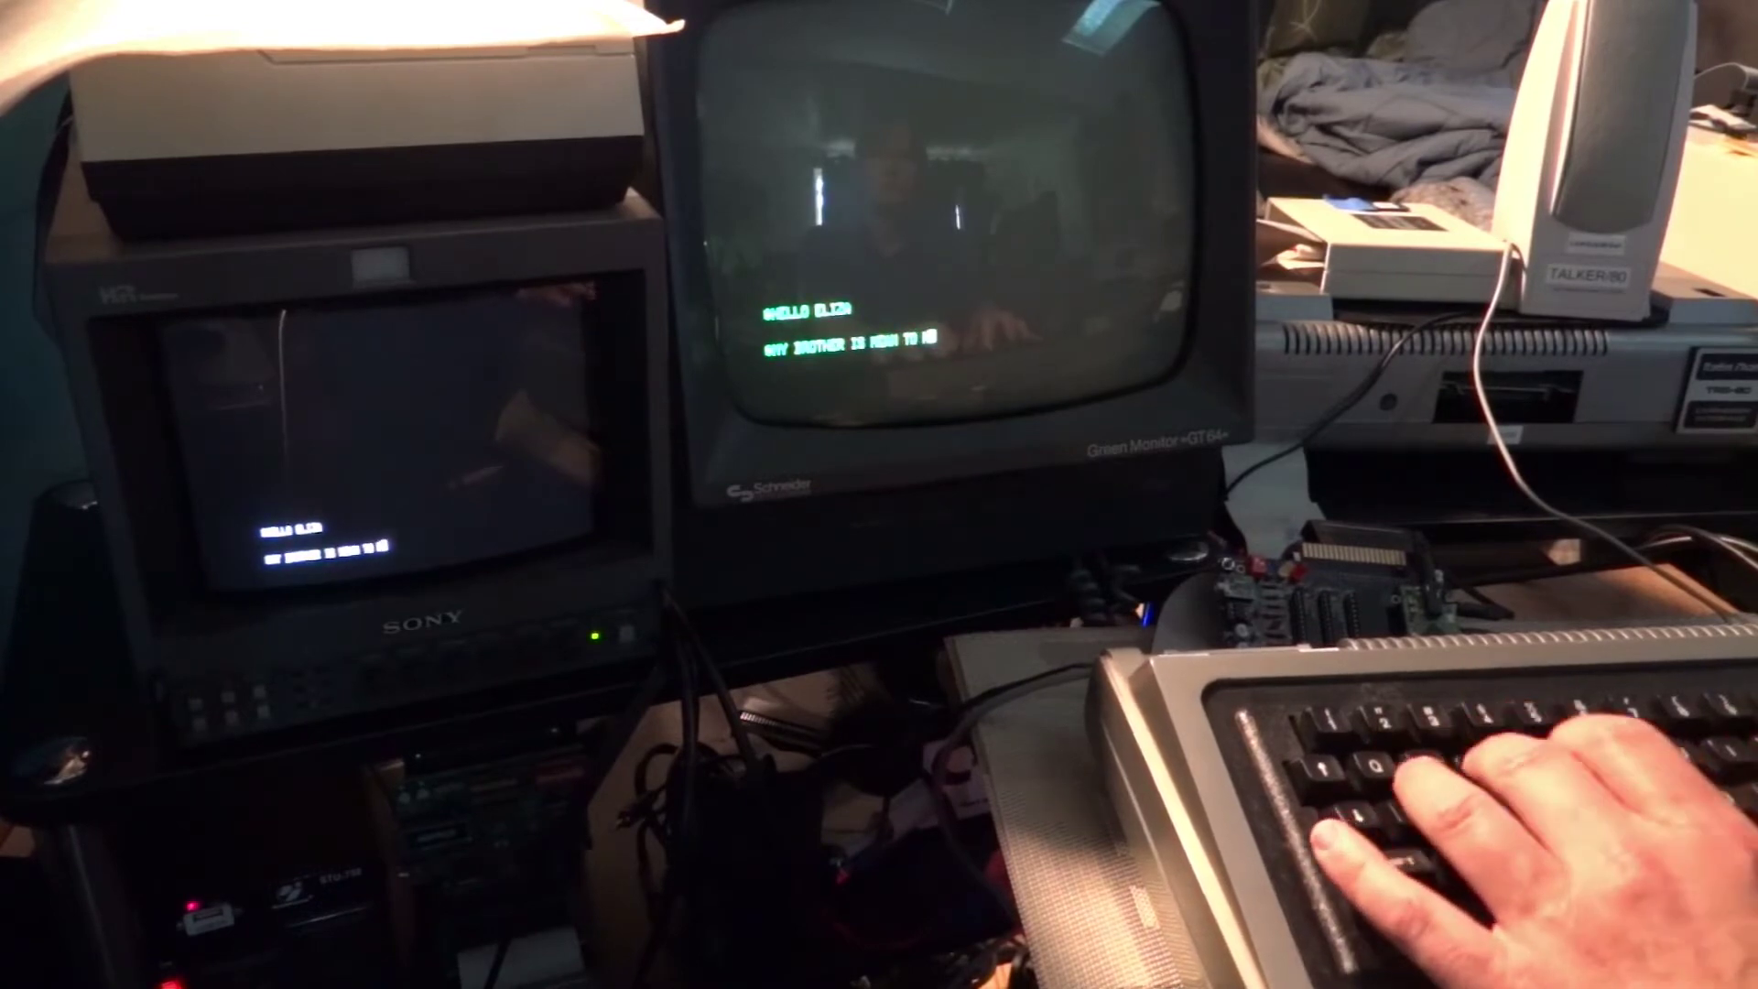
text(ME)
- Send MY BROTHER IS MEAN TO ME, YES OF COURSE, AND WHAT IS YOUR SUGGESTION; fix the next reply's typo
key(Return)
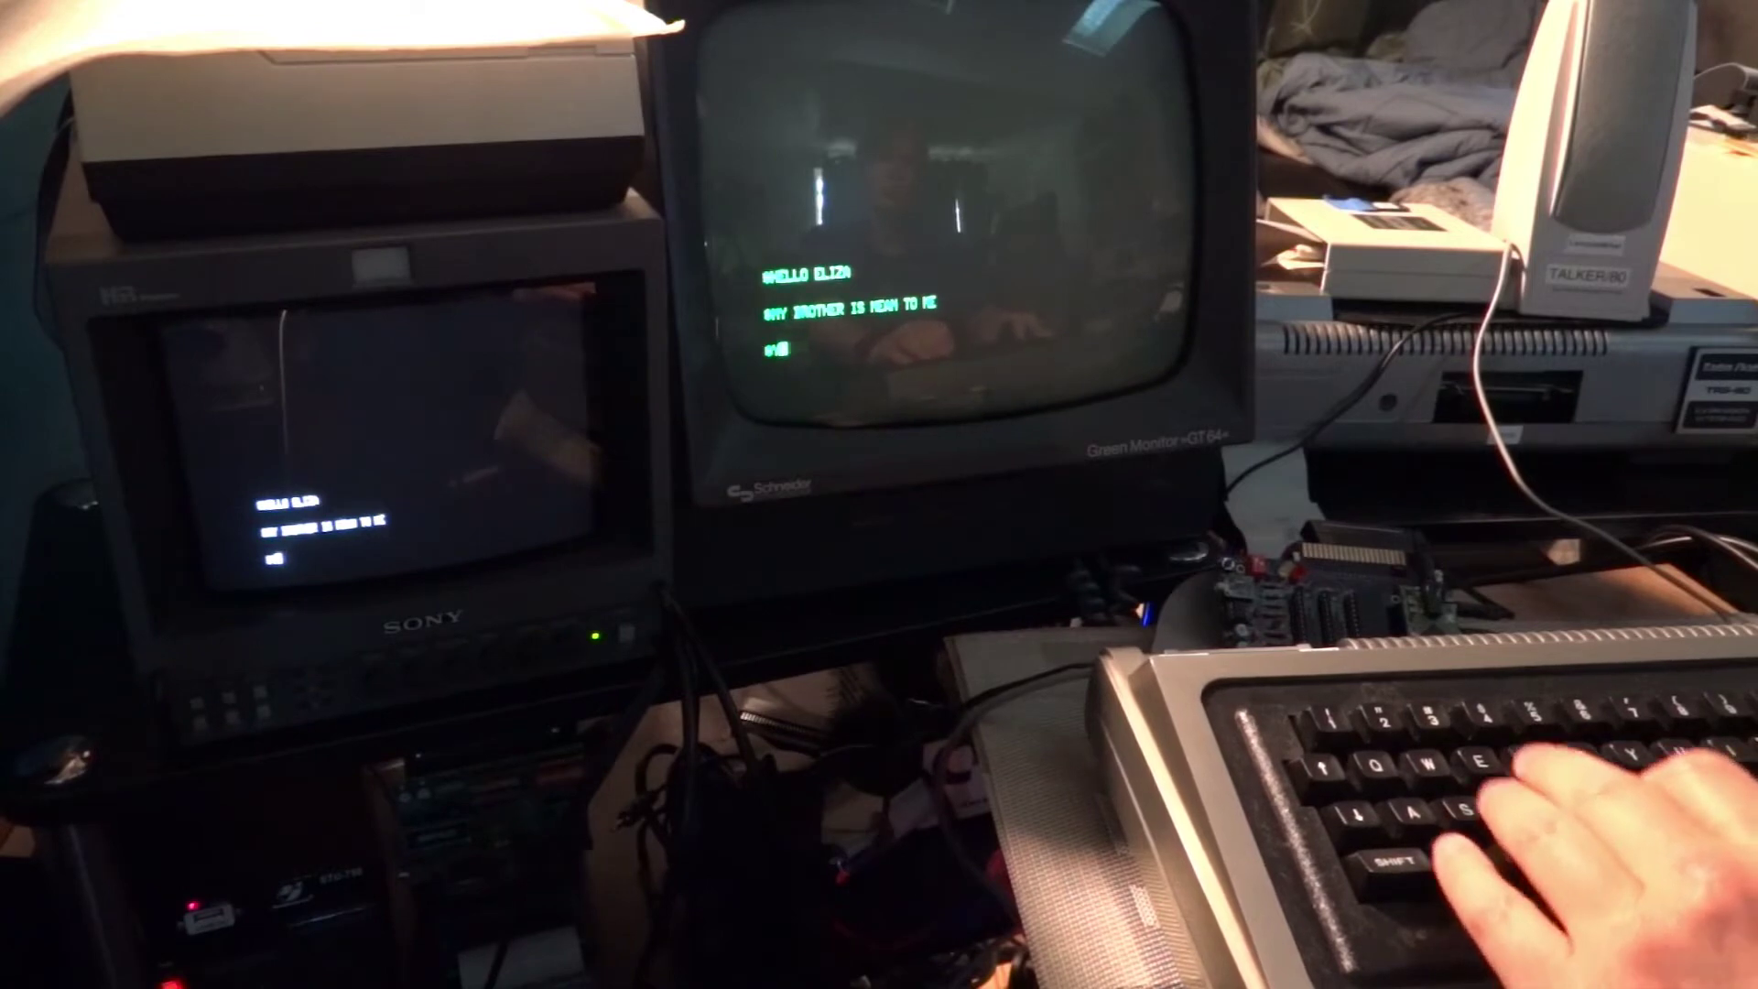
text(YESOF COURSE)
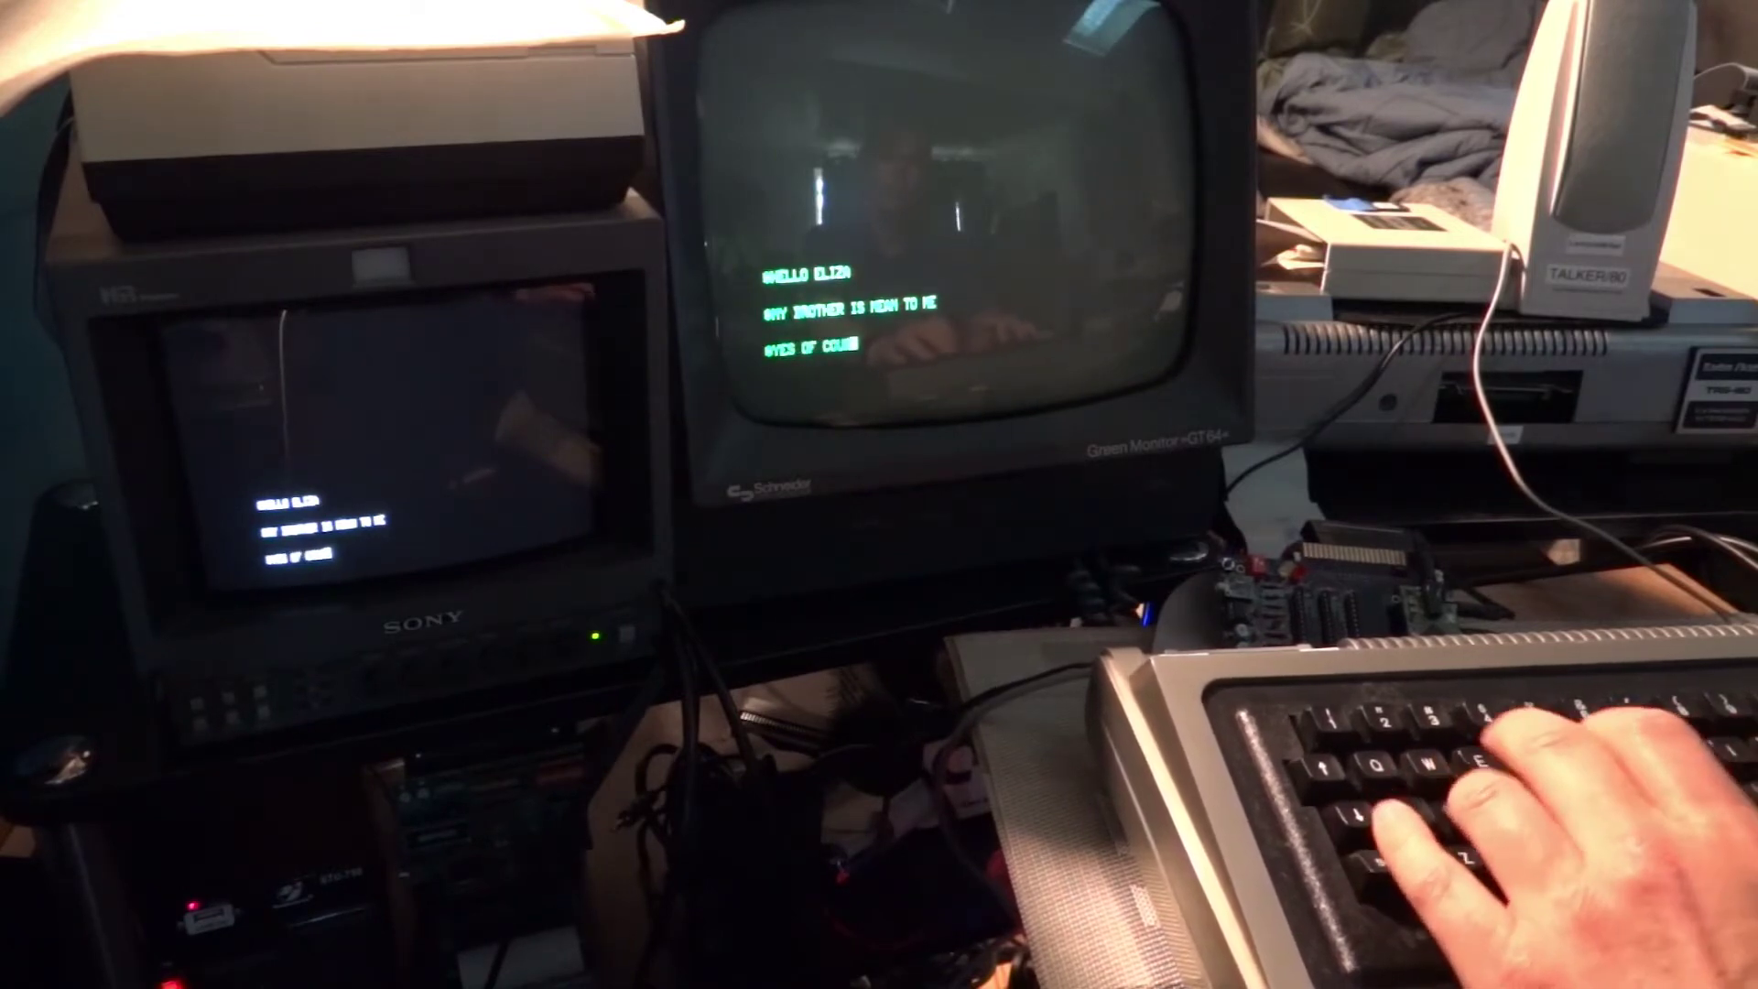
key(Return)
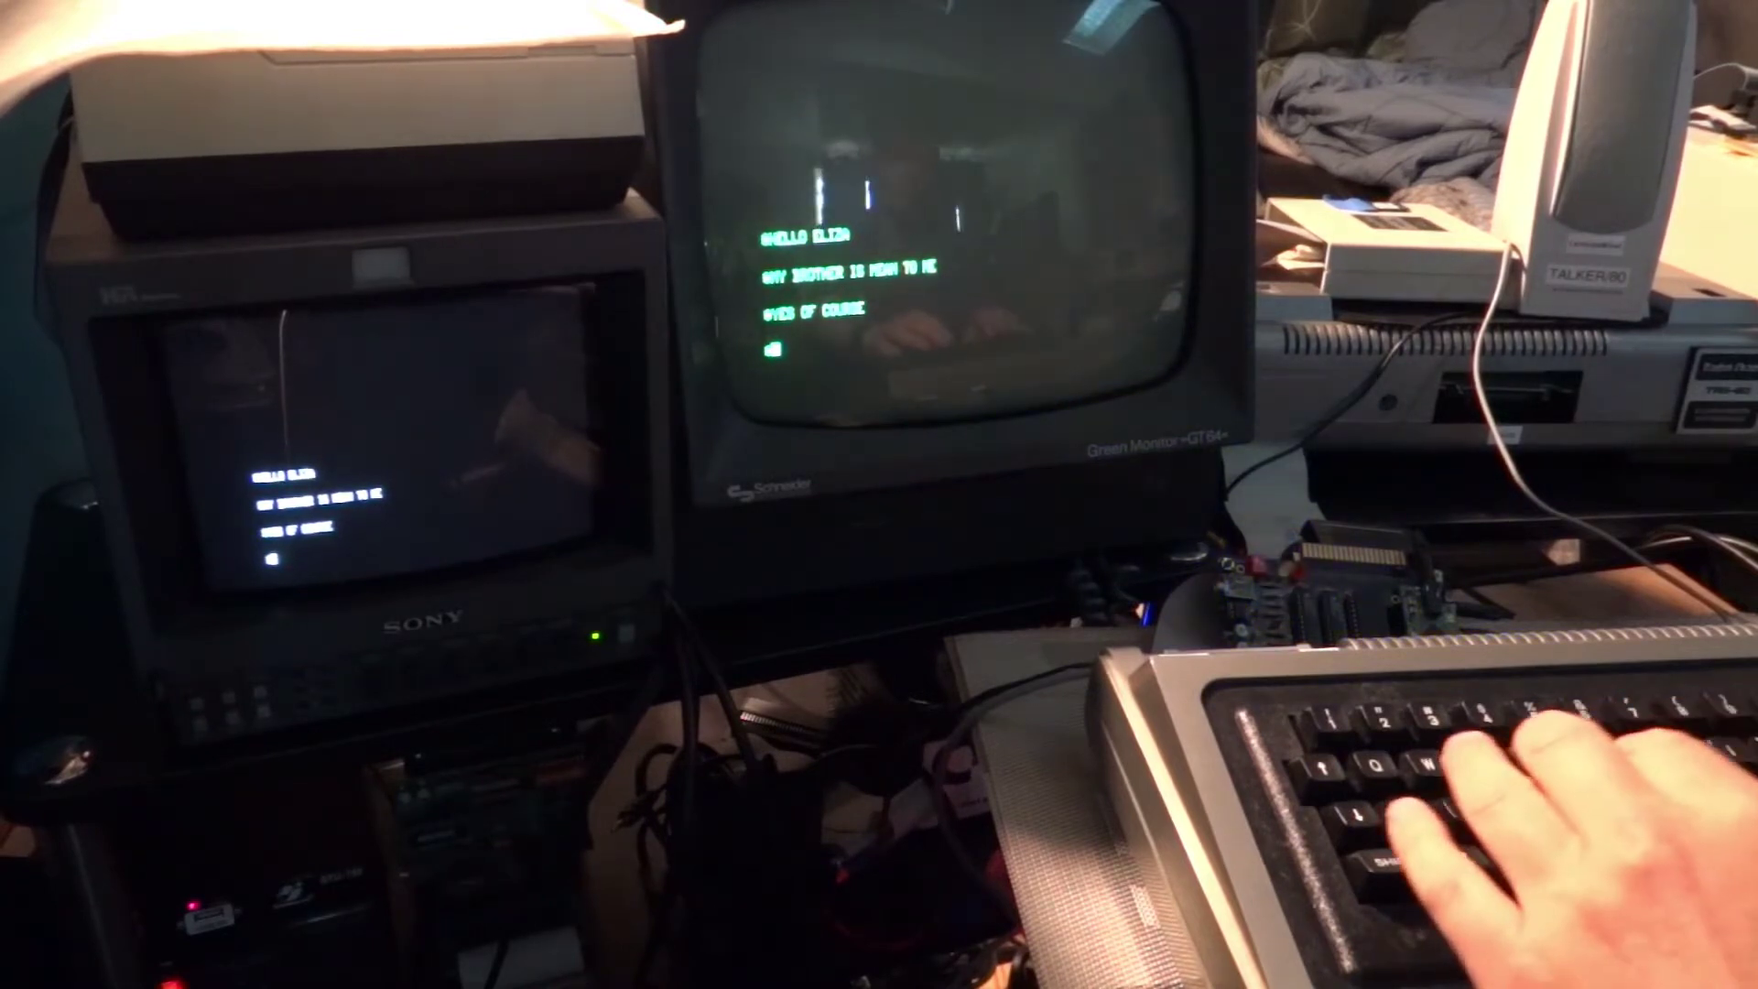
text(WHO ABOUT )
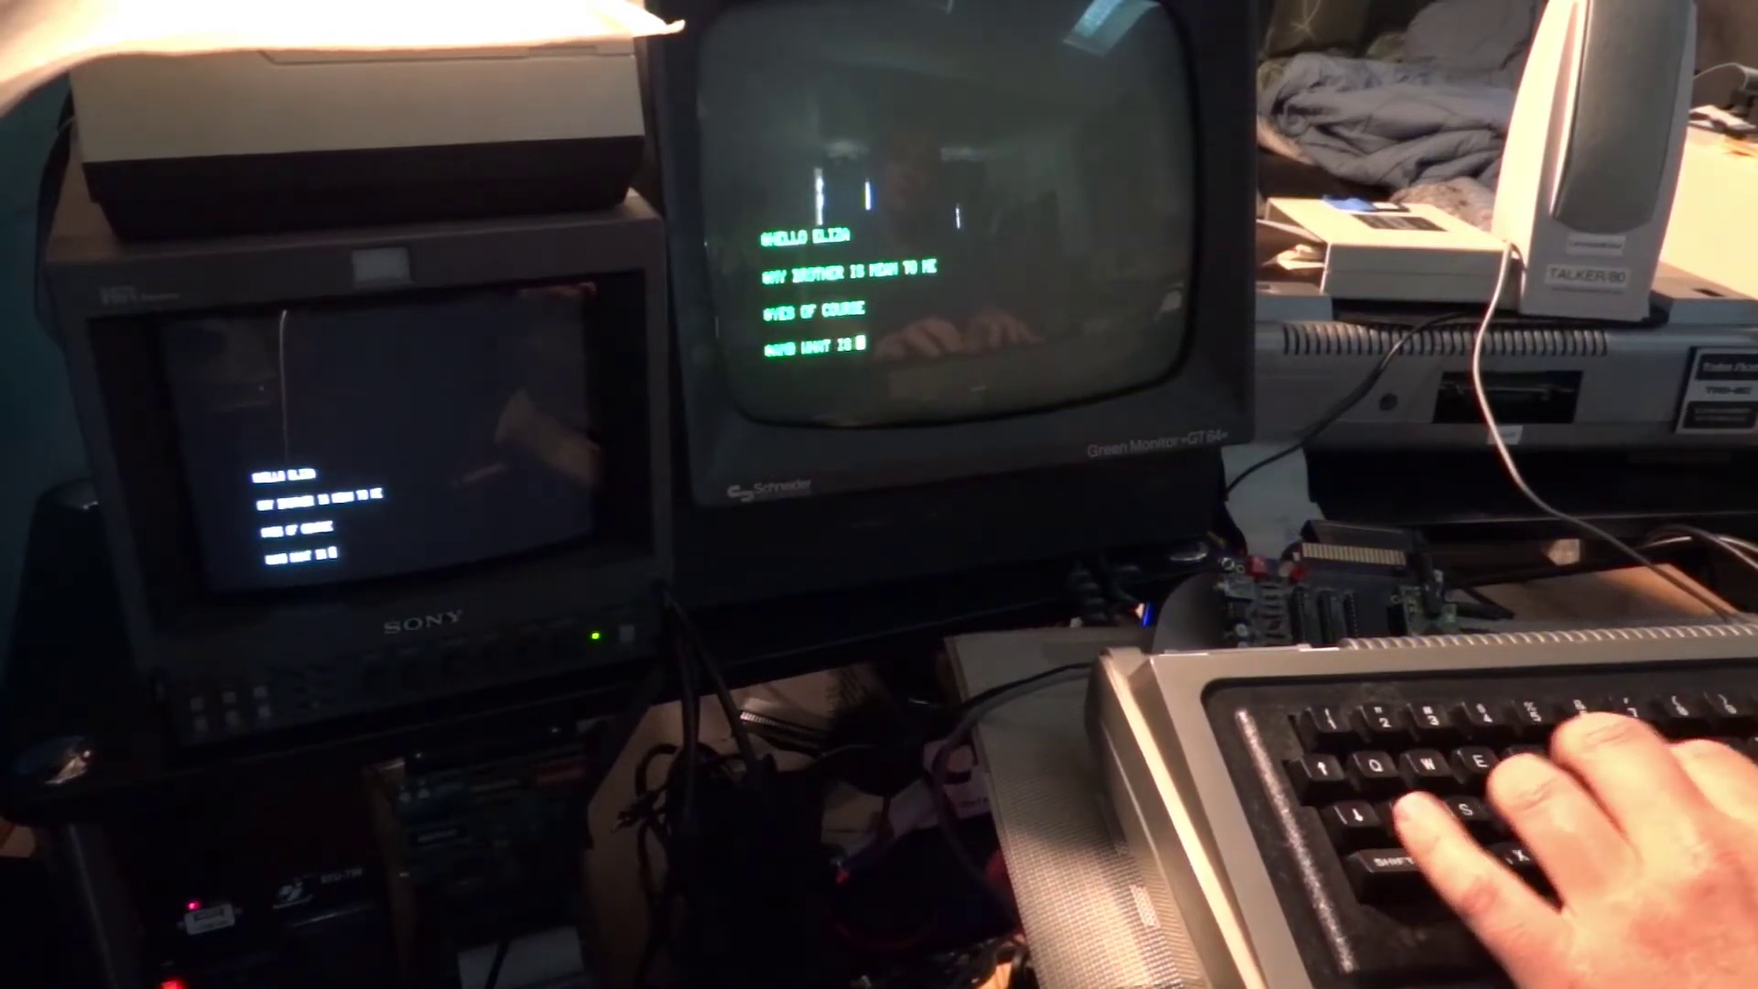
text(IS YOUR NAME)
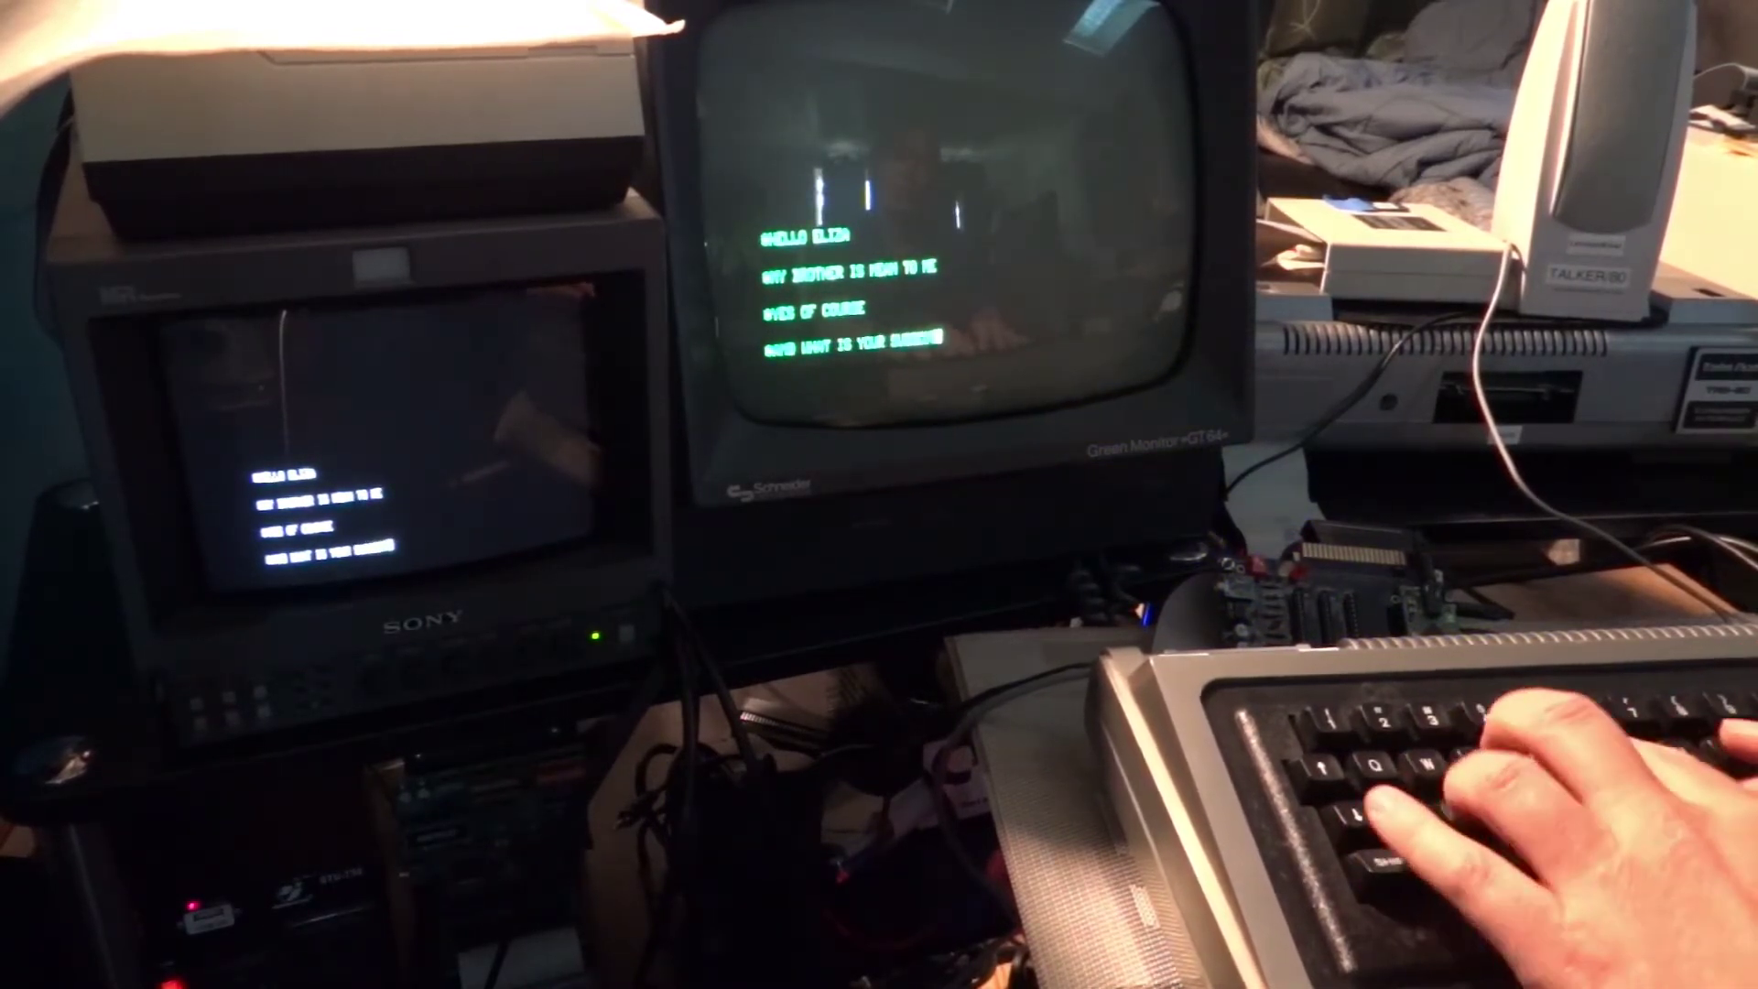
key(Return)
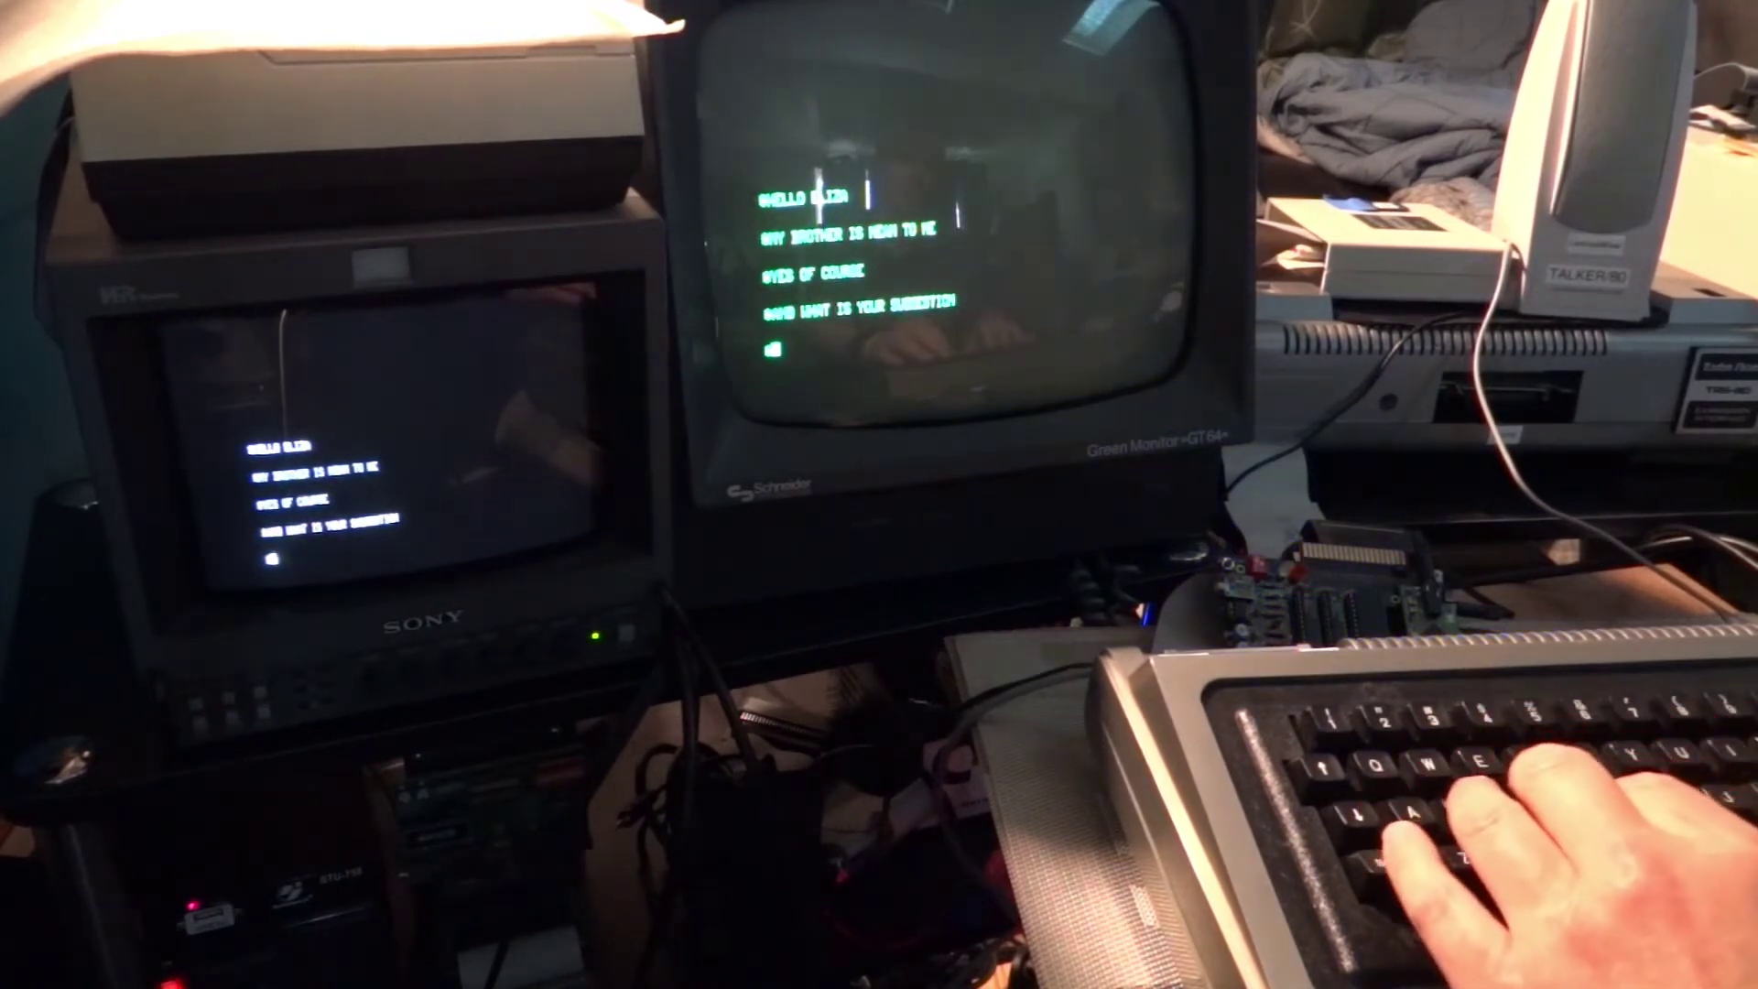
text(IT SPURS)
key(BackSpace)
key(BackSpace)
key(BackSpace)
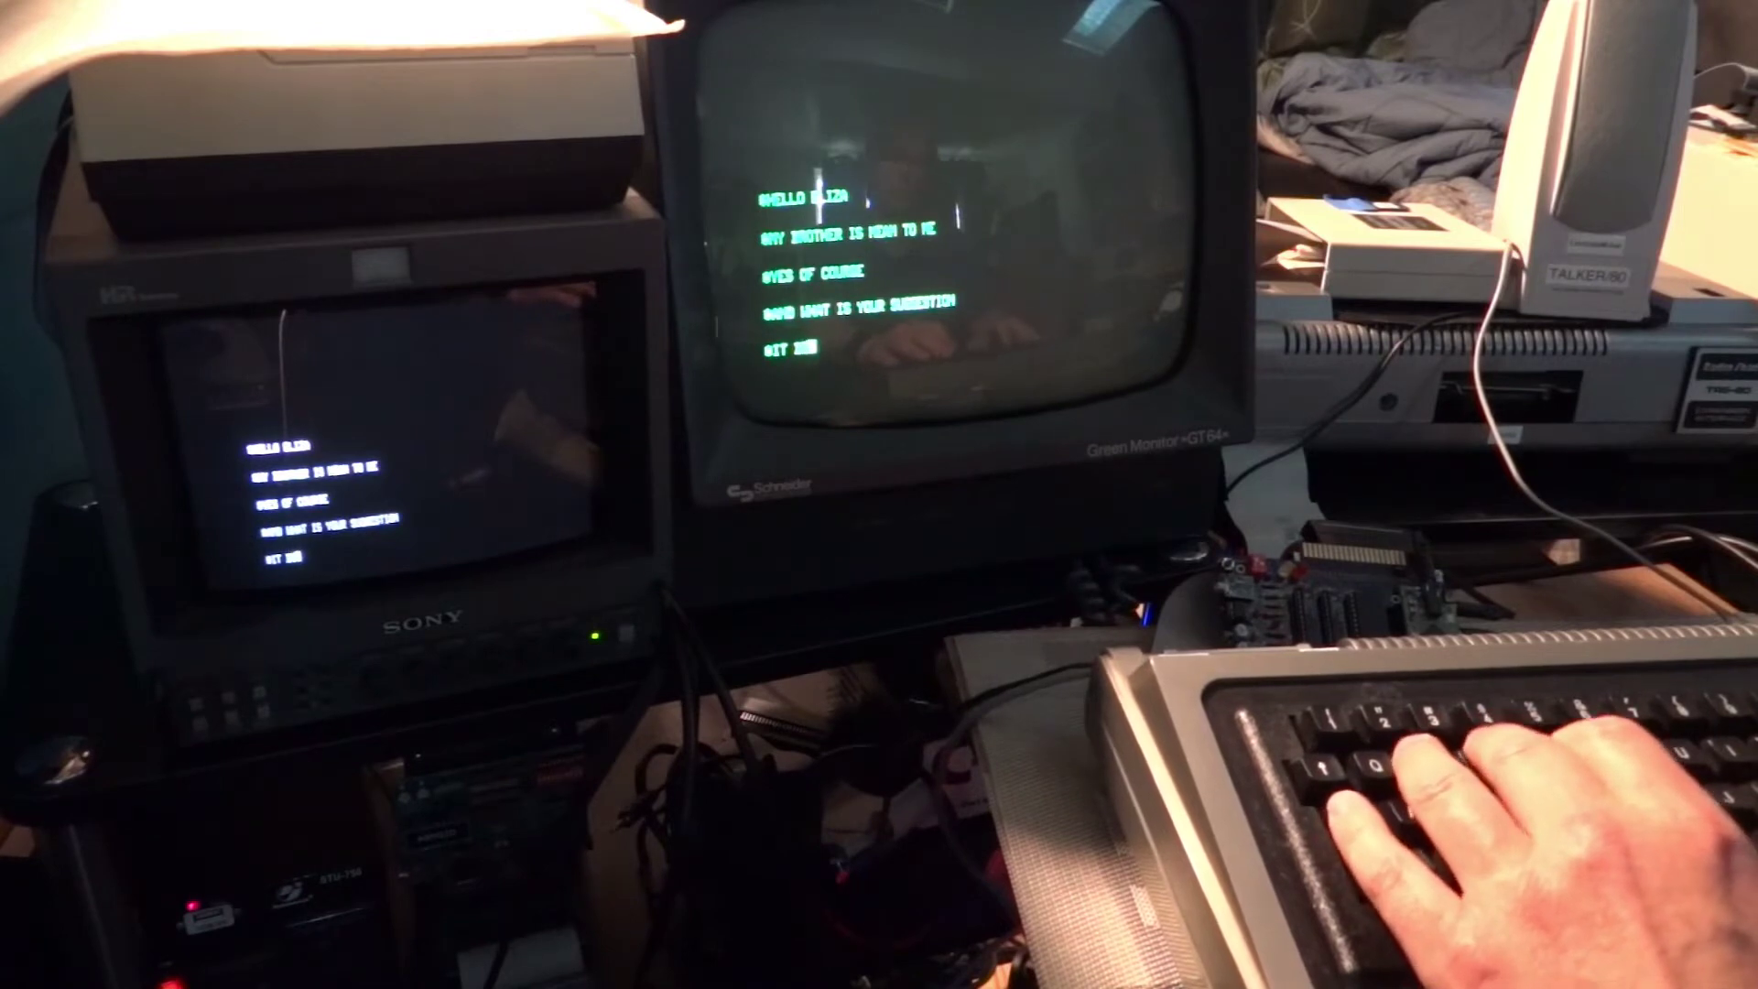
text(DS)
- Send IT DEPENDS, I THOUGHT YOU ARE THE EXPERT WHY ARE YOU ASKING ME?, I DO NOT FANTASIZE ABOUT YOU
key(Return)
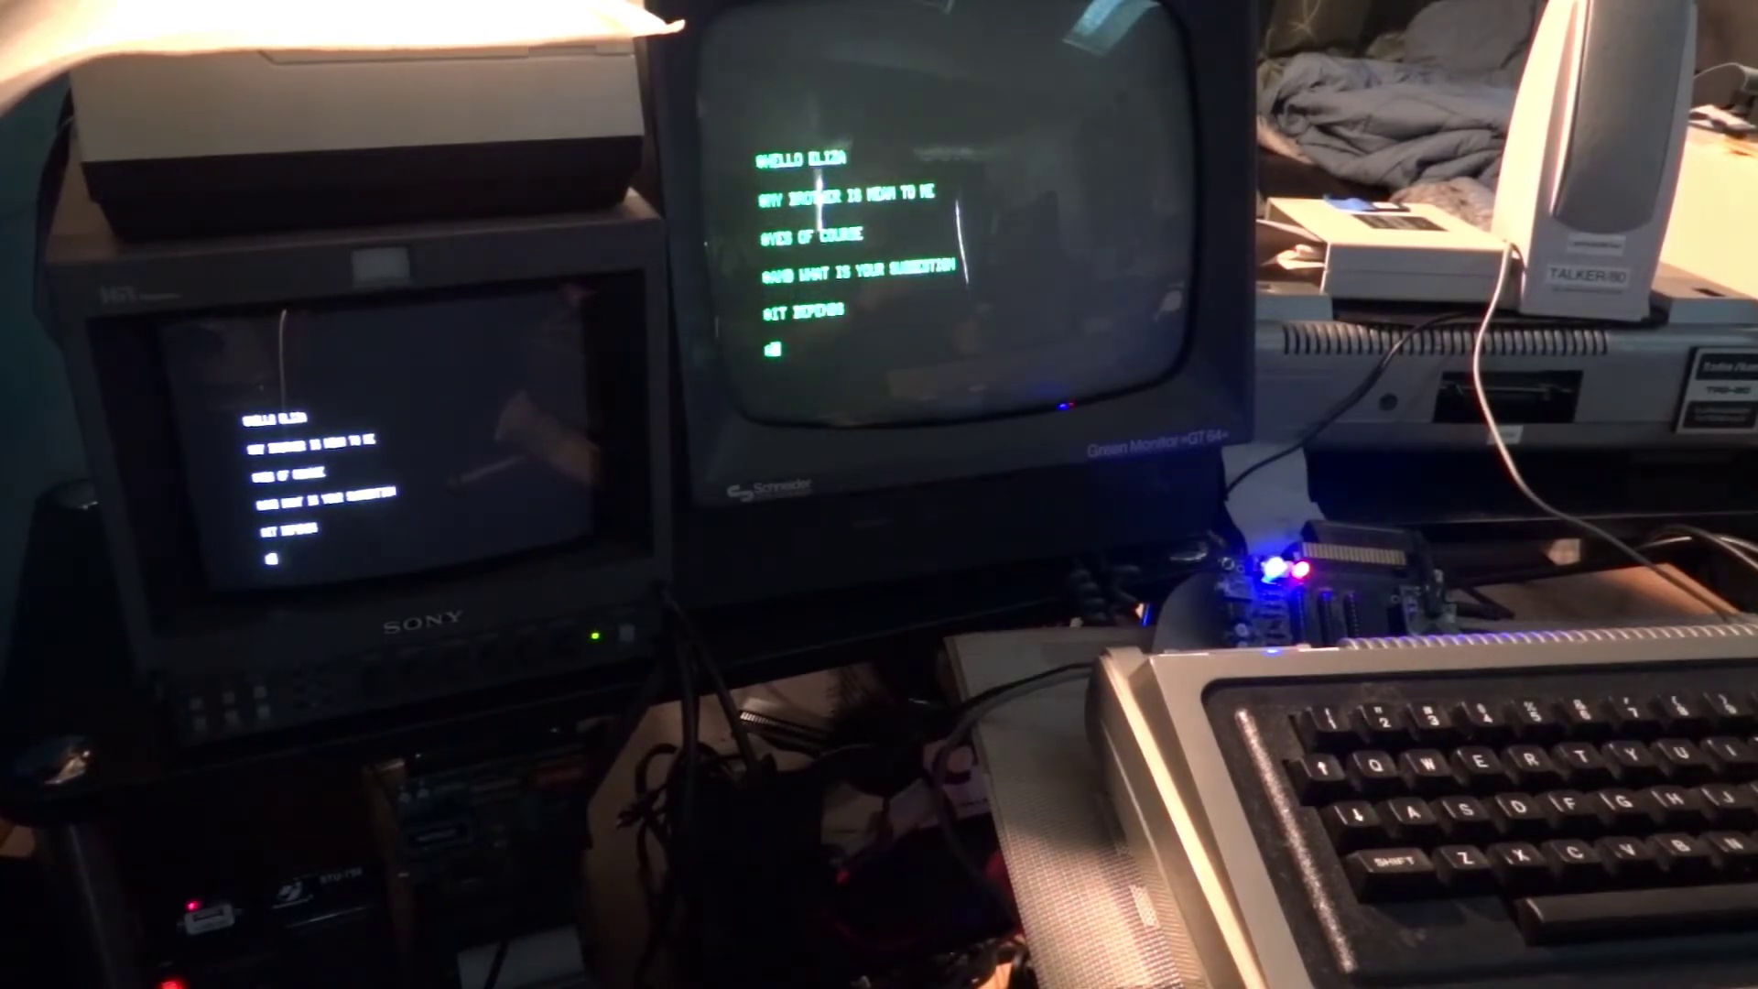
text(I THI)
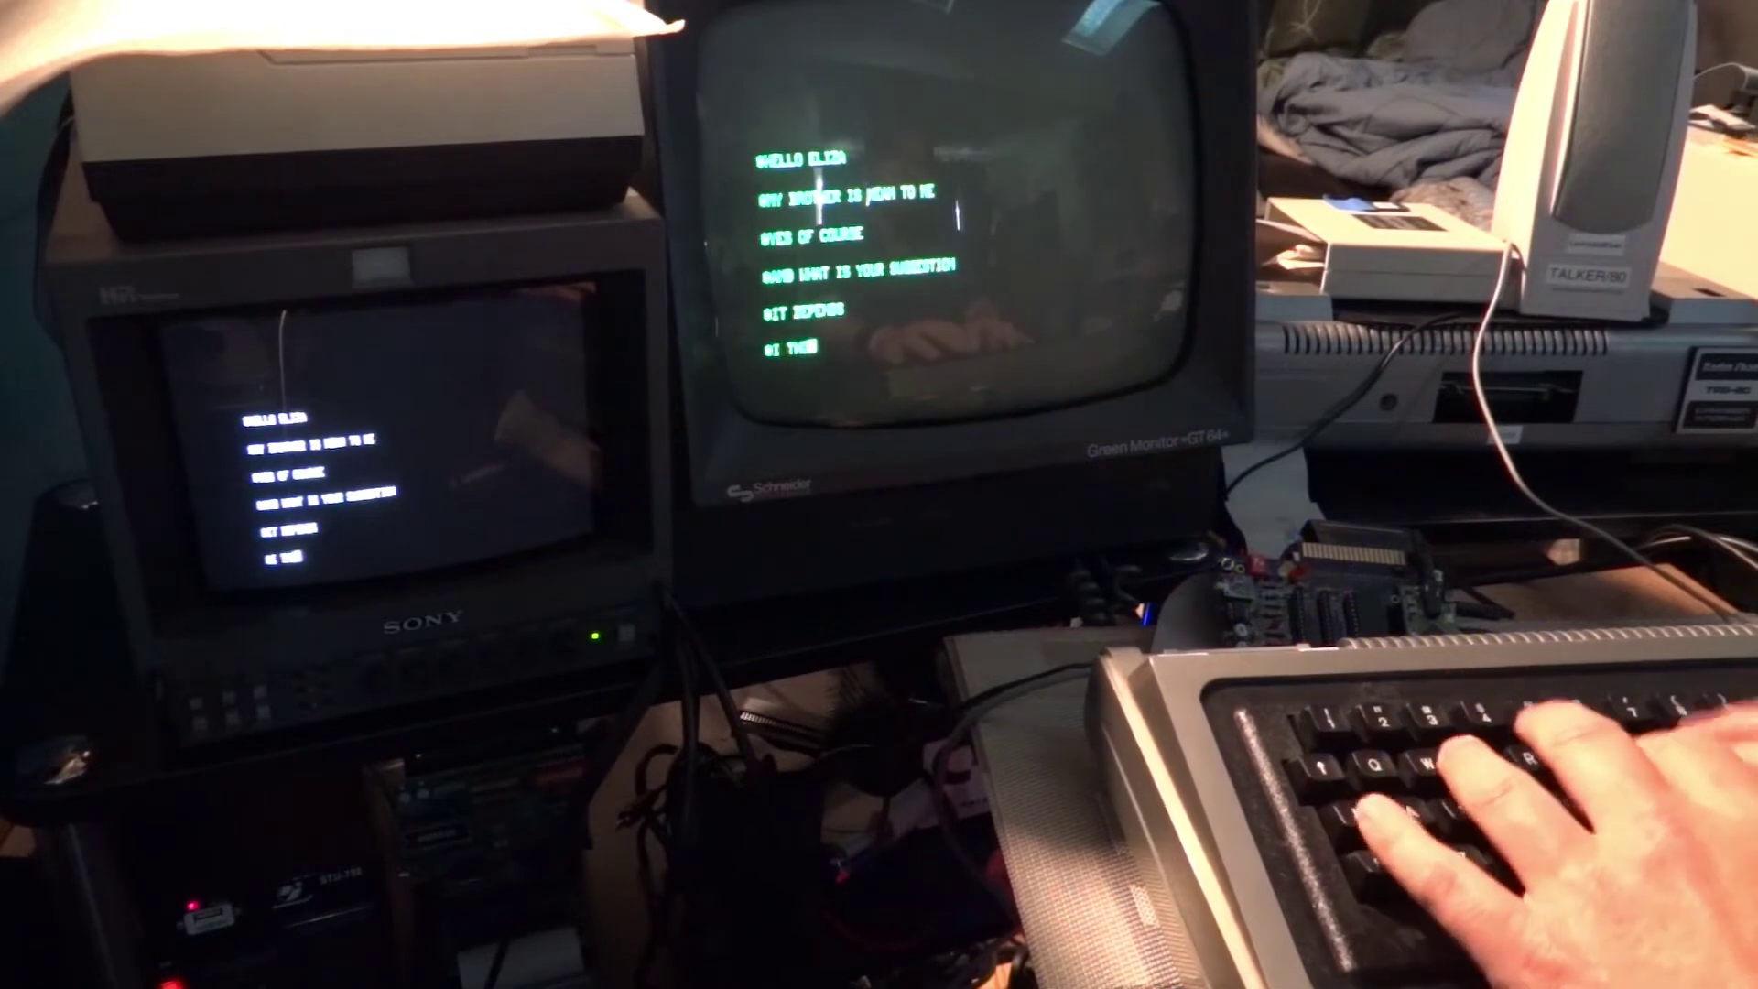
text(GHT YOU ARE YO)
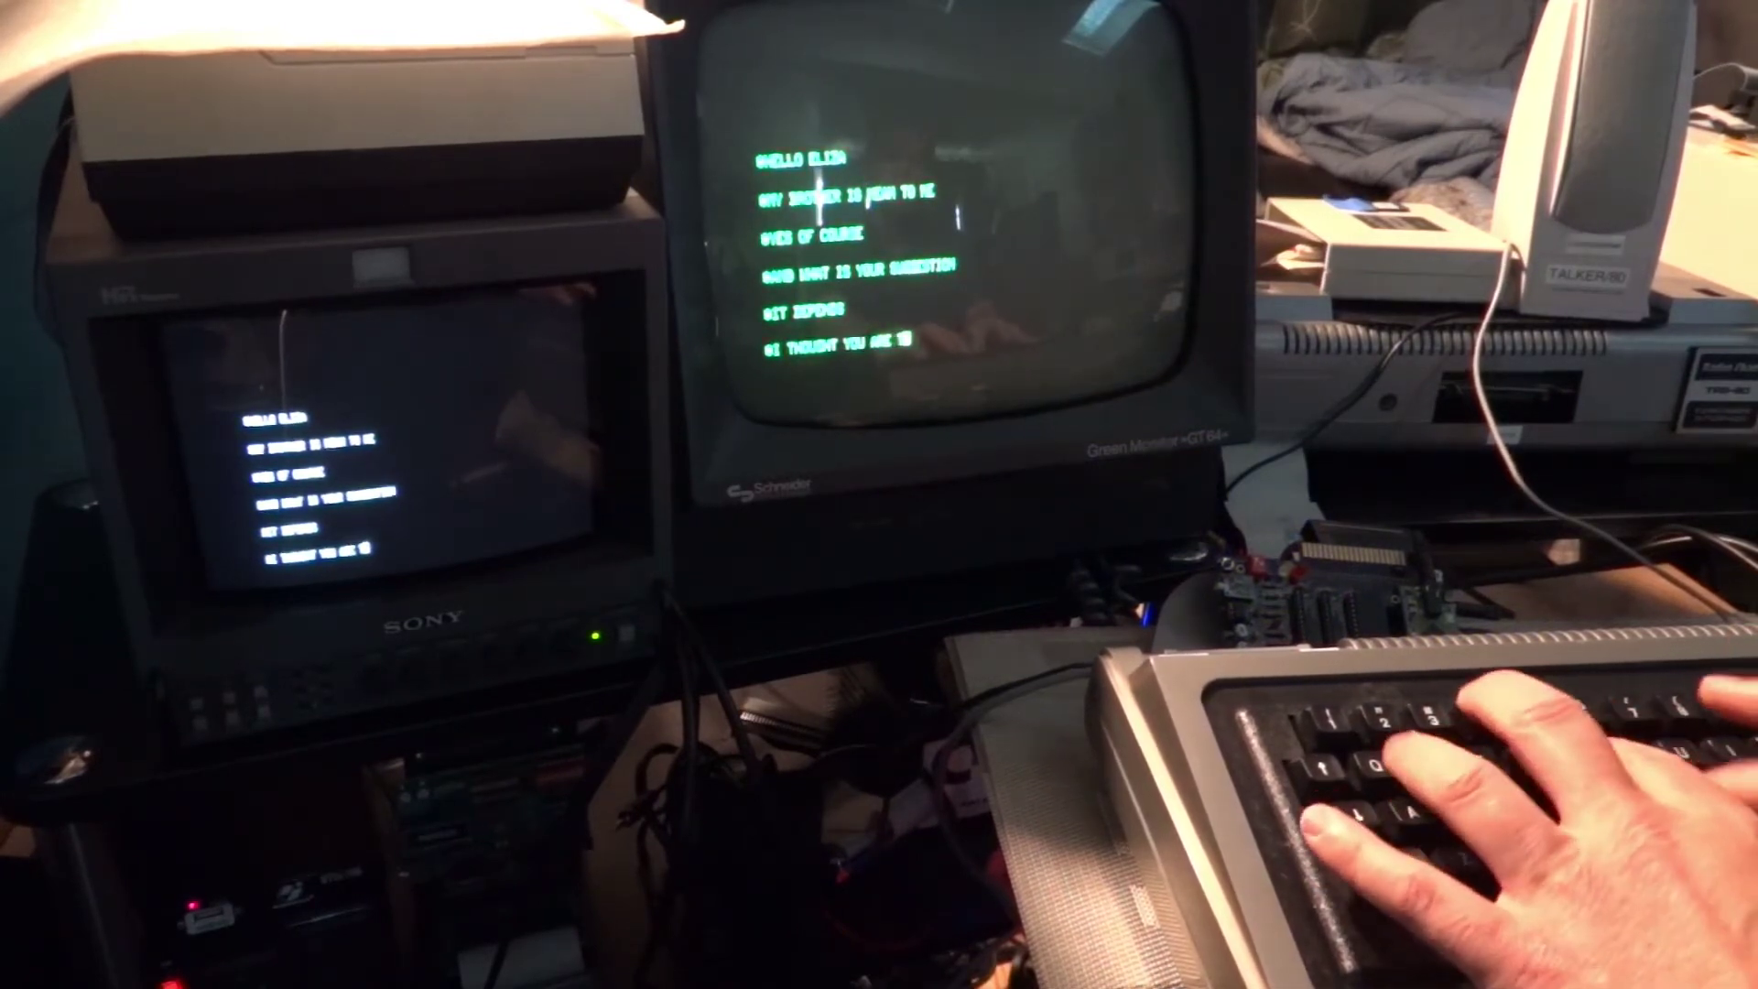
key(BackSpace)
key(BackSpace)
text(THE EXPERT)
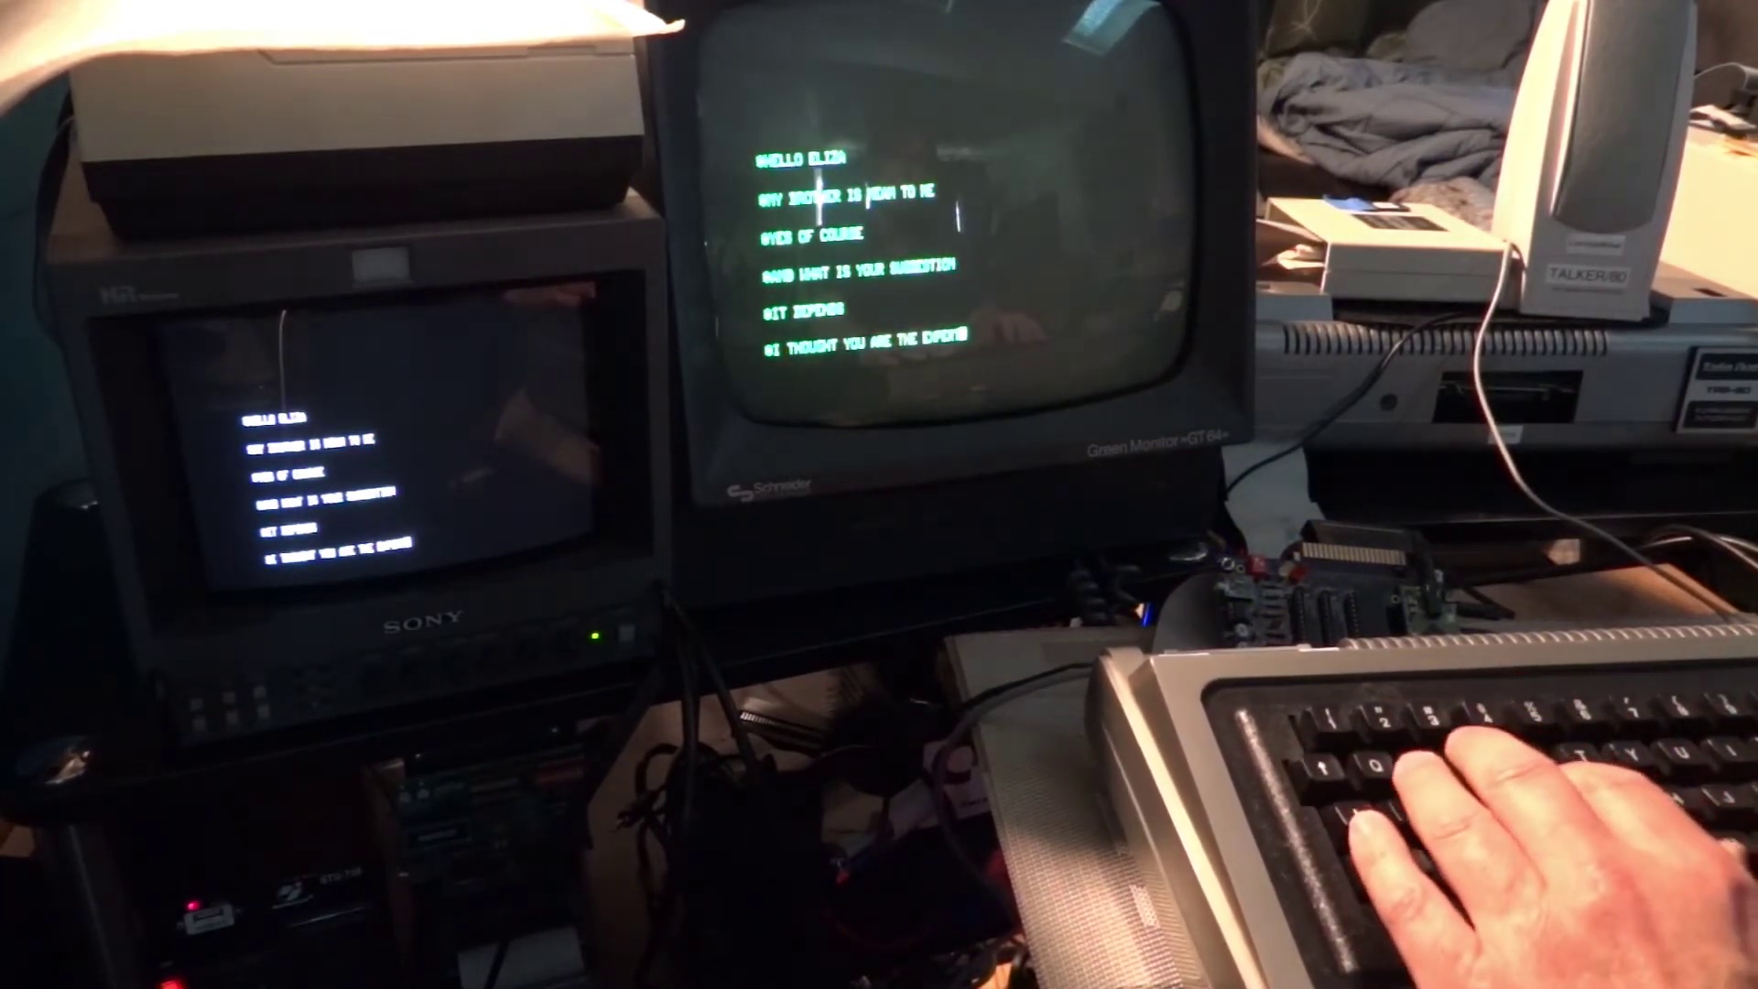
text( WHY ARE YOU AS)
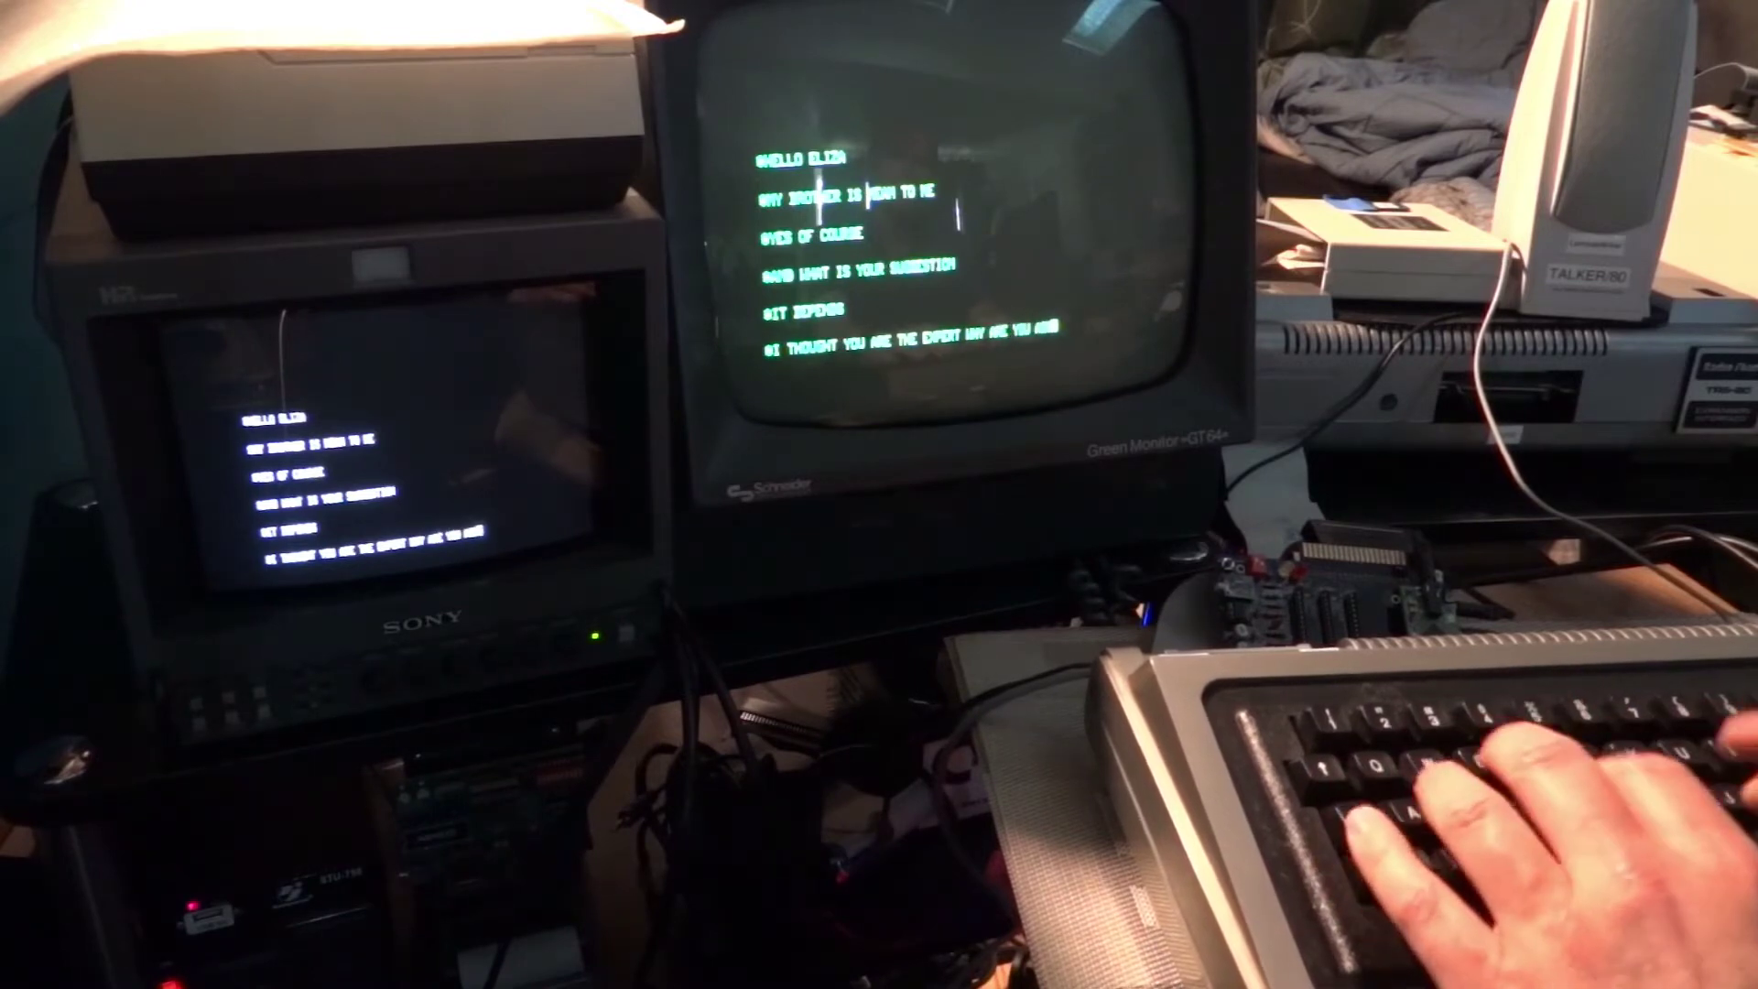
text(KING ME?)
key(Return)
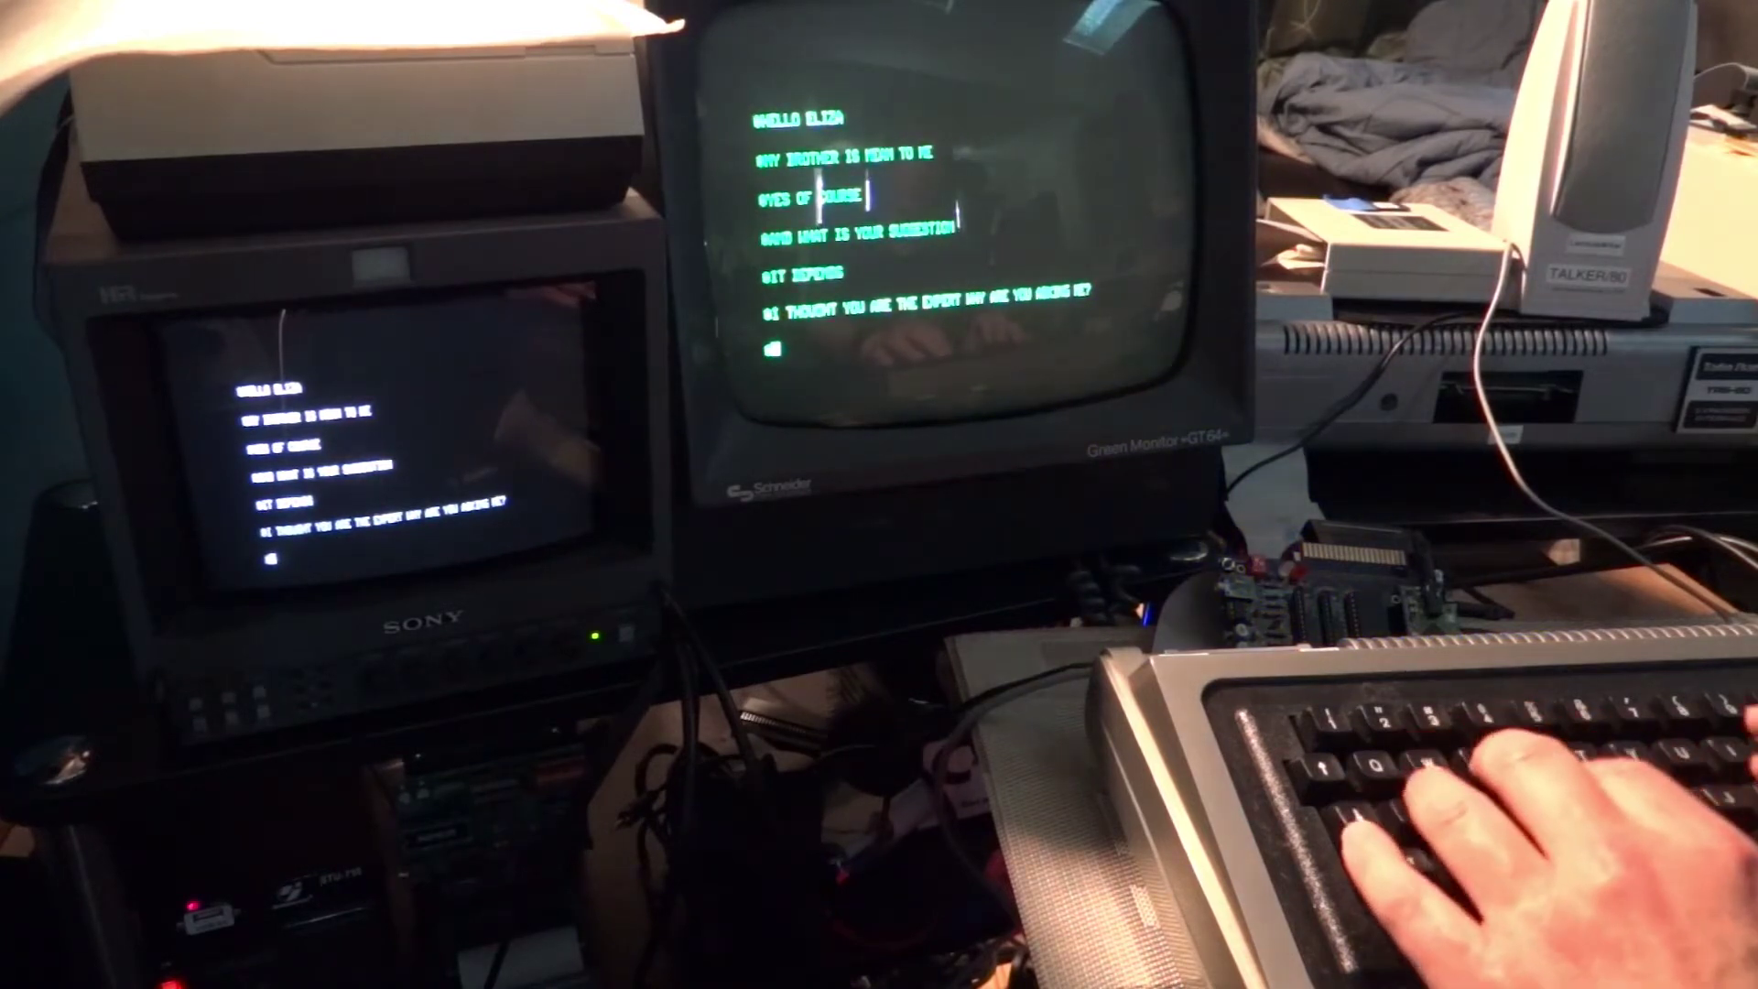
text(DO NOT FAVO)
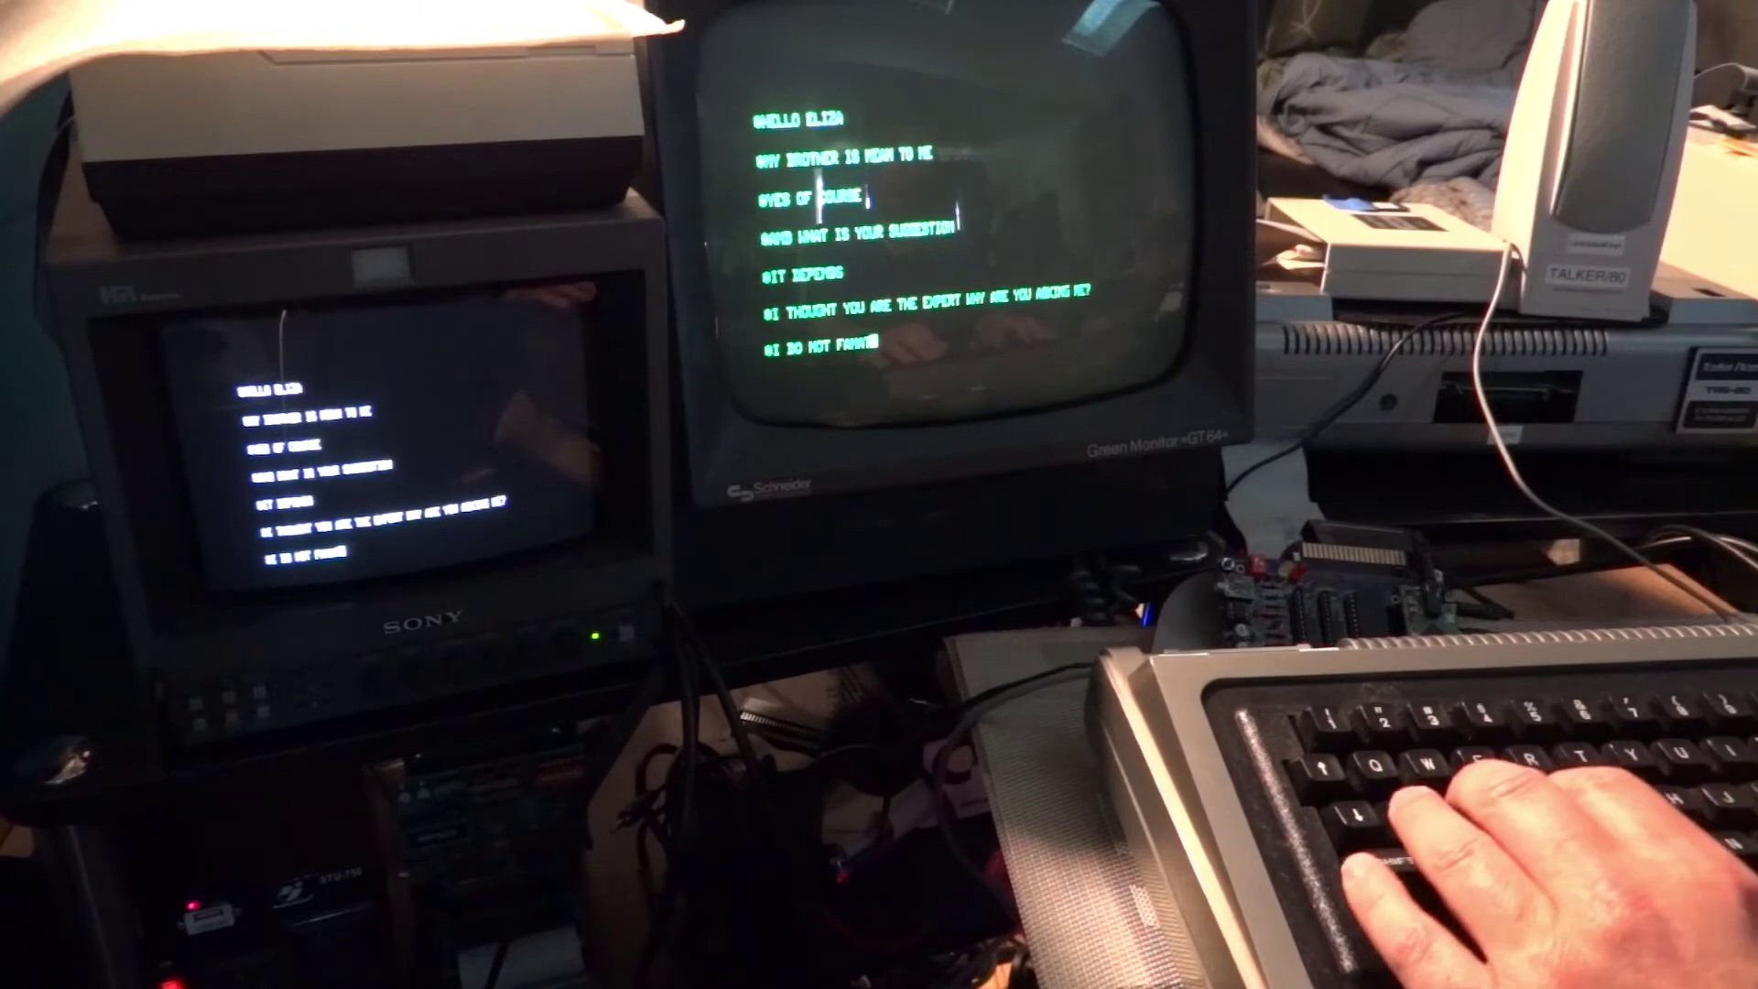
text(TA)
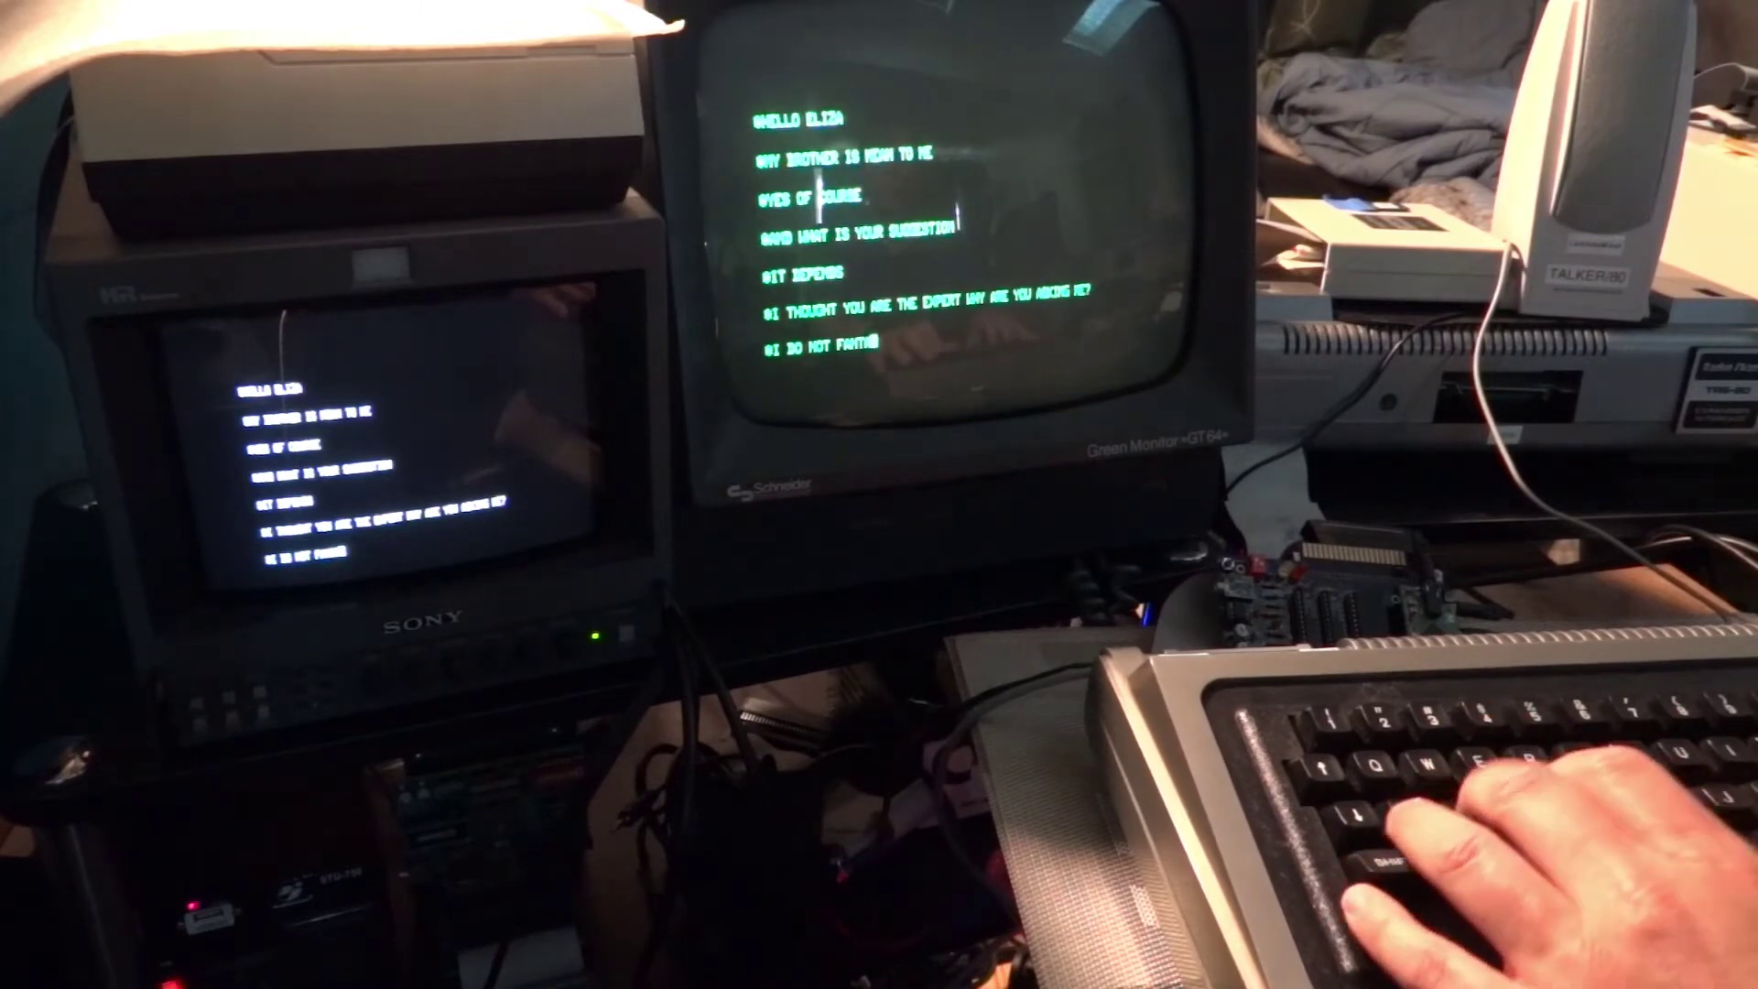
text(SIZE ABOUT )
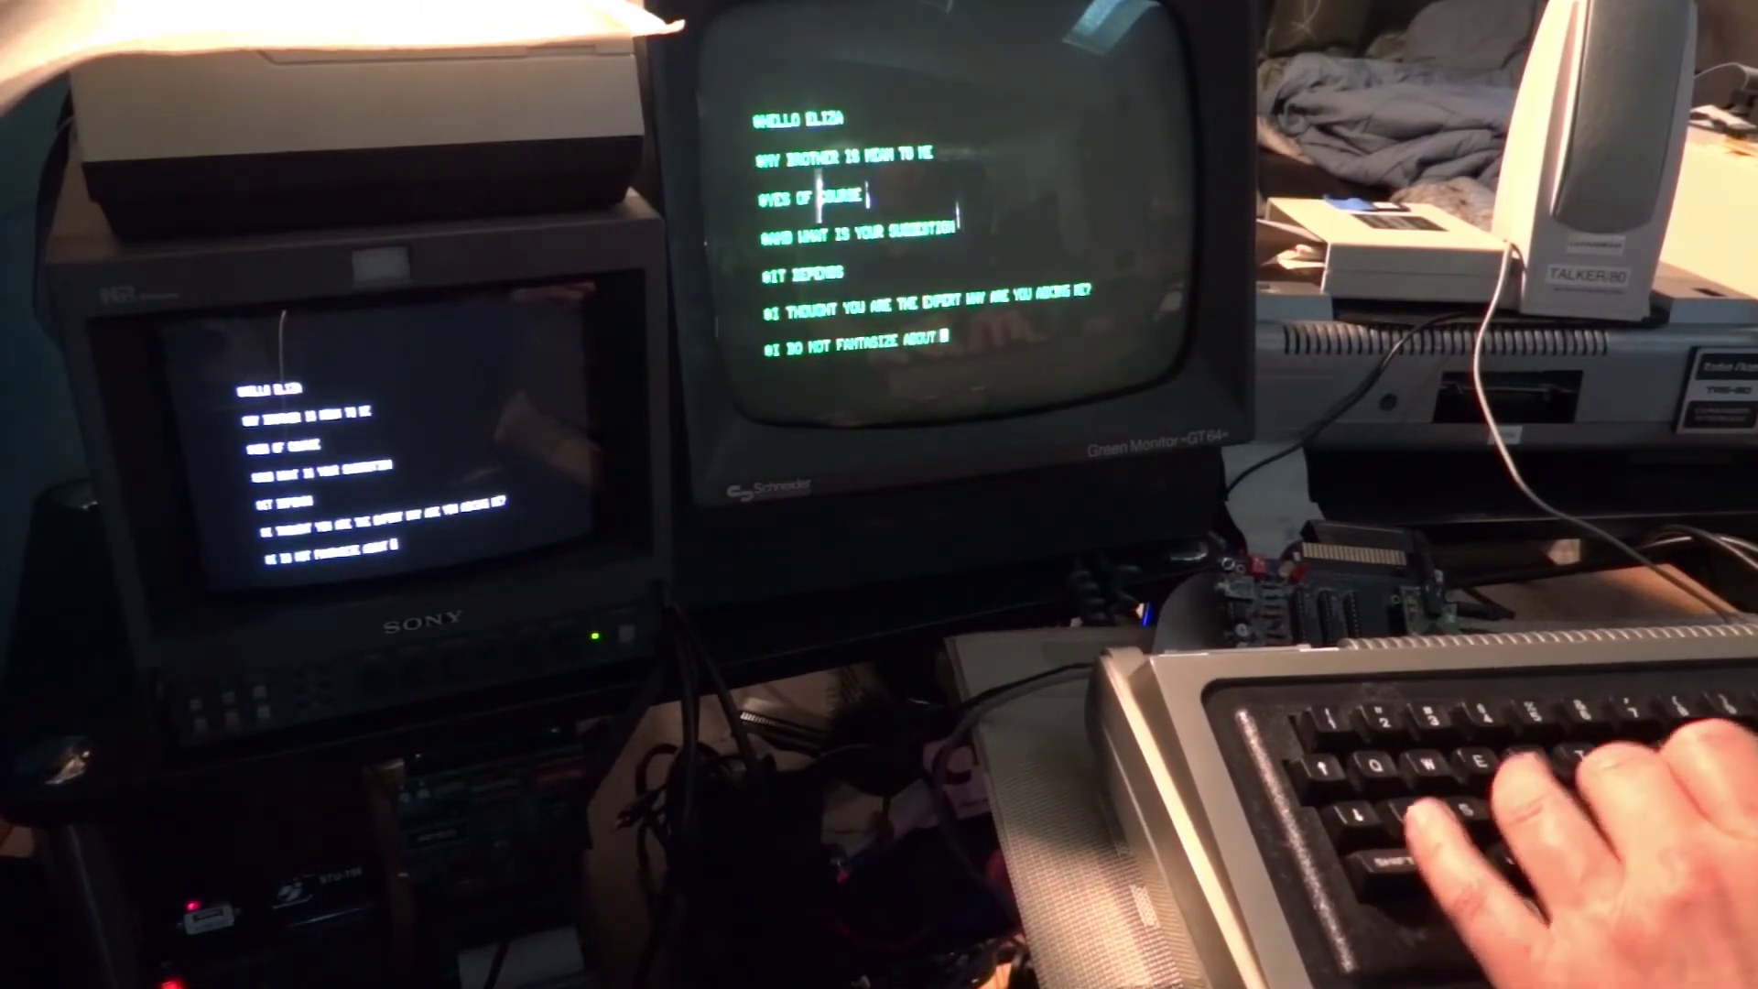
text(YOU)
key(Return)
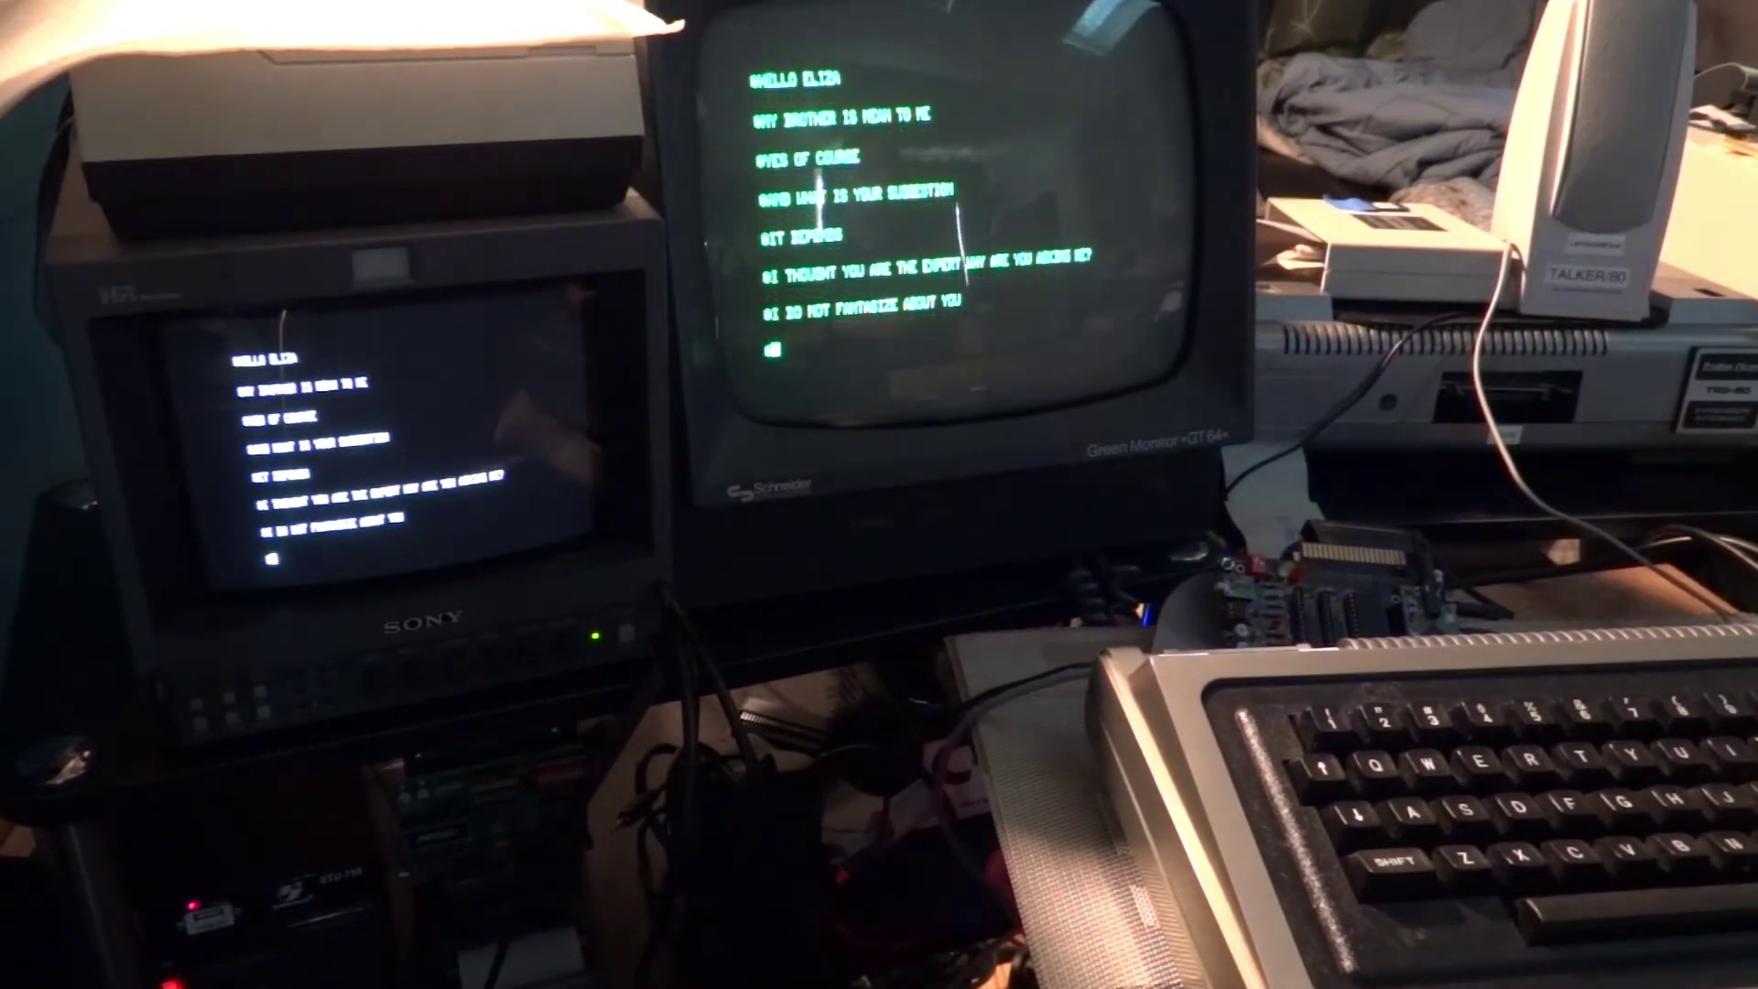
text(O NOT A)
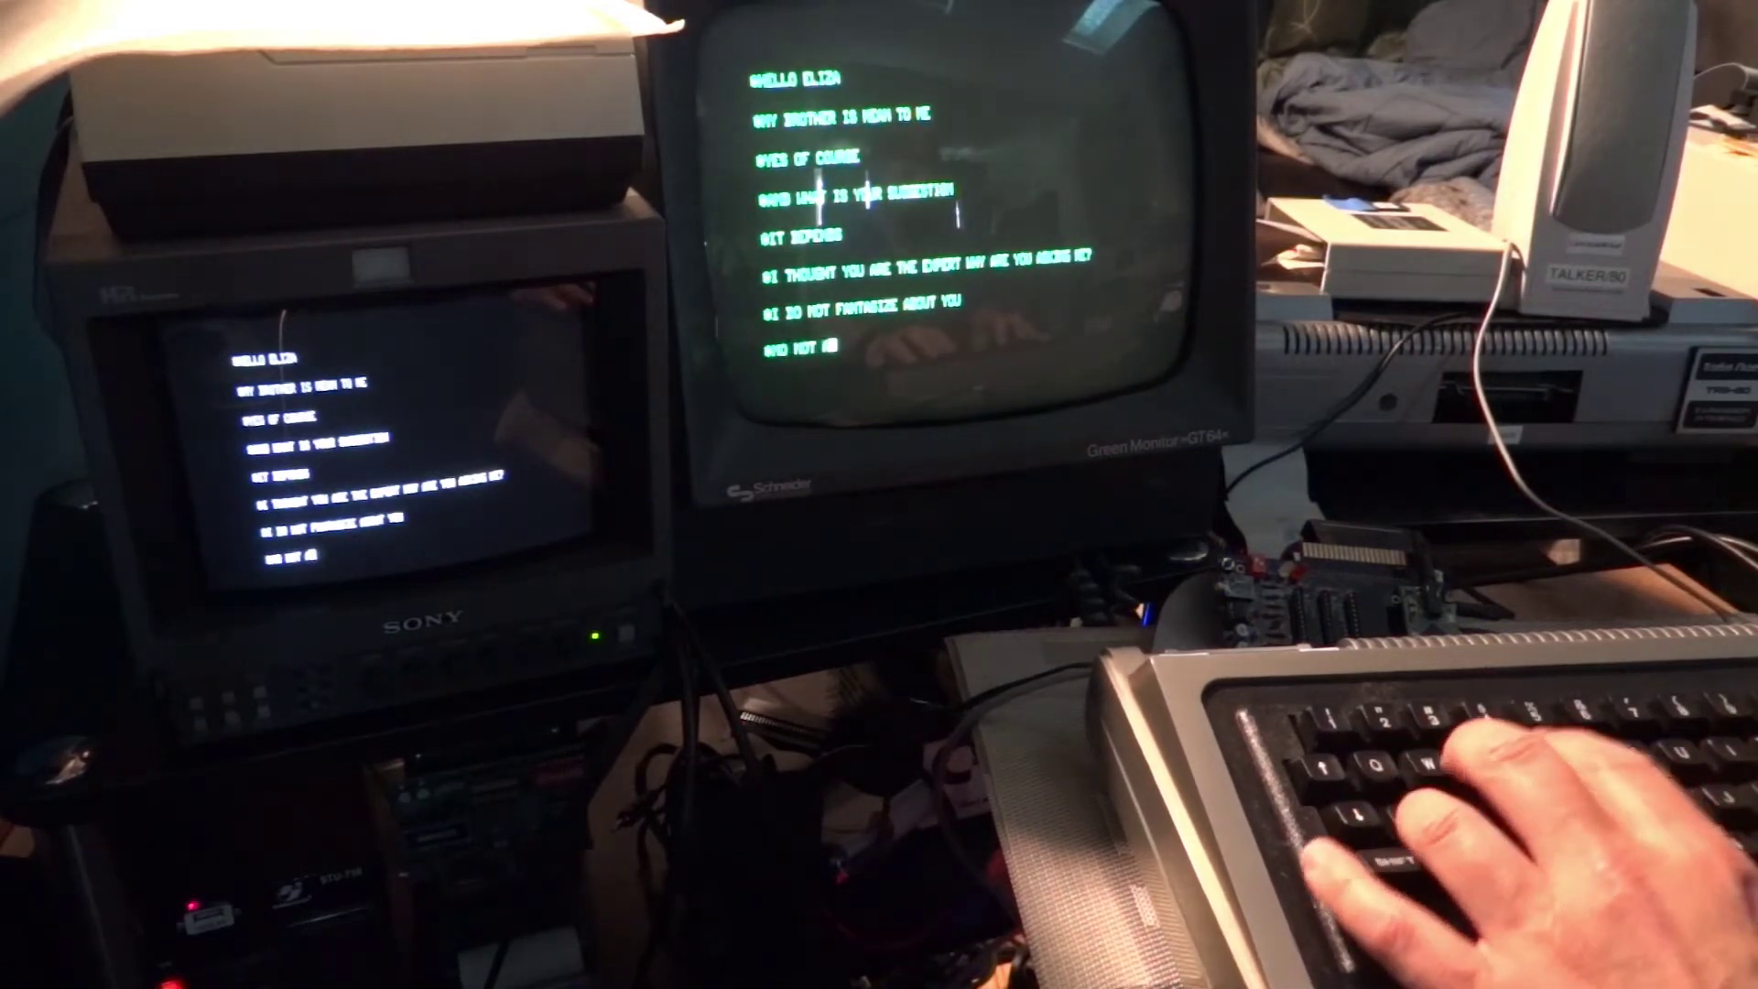
text(T ALL)
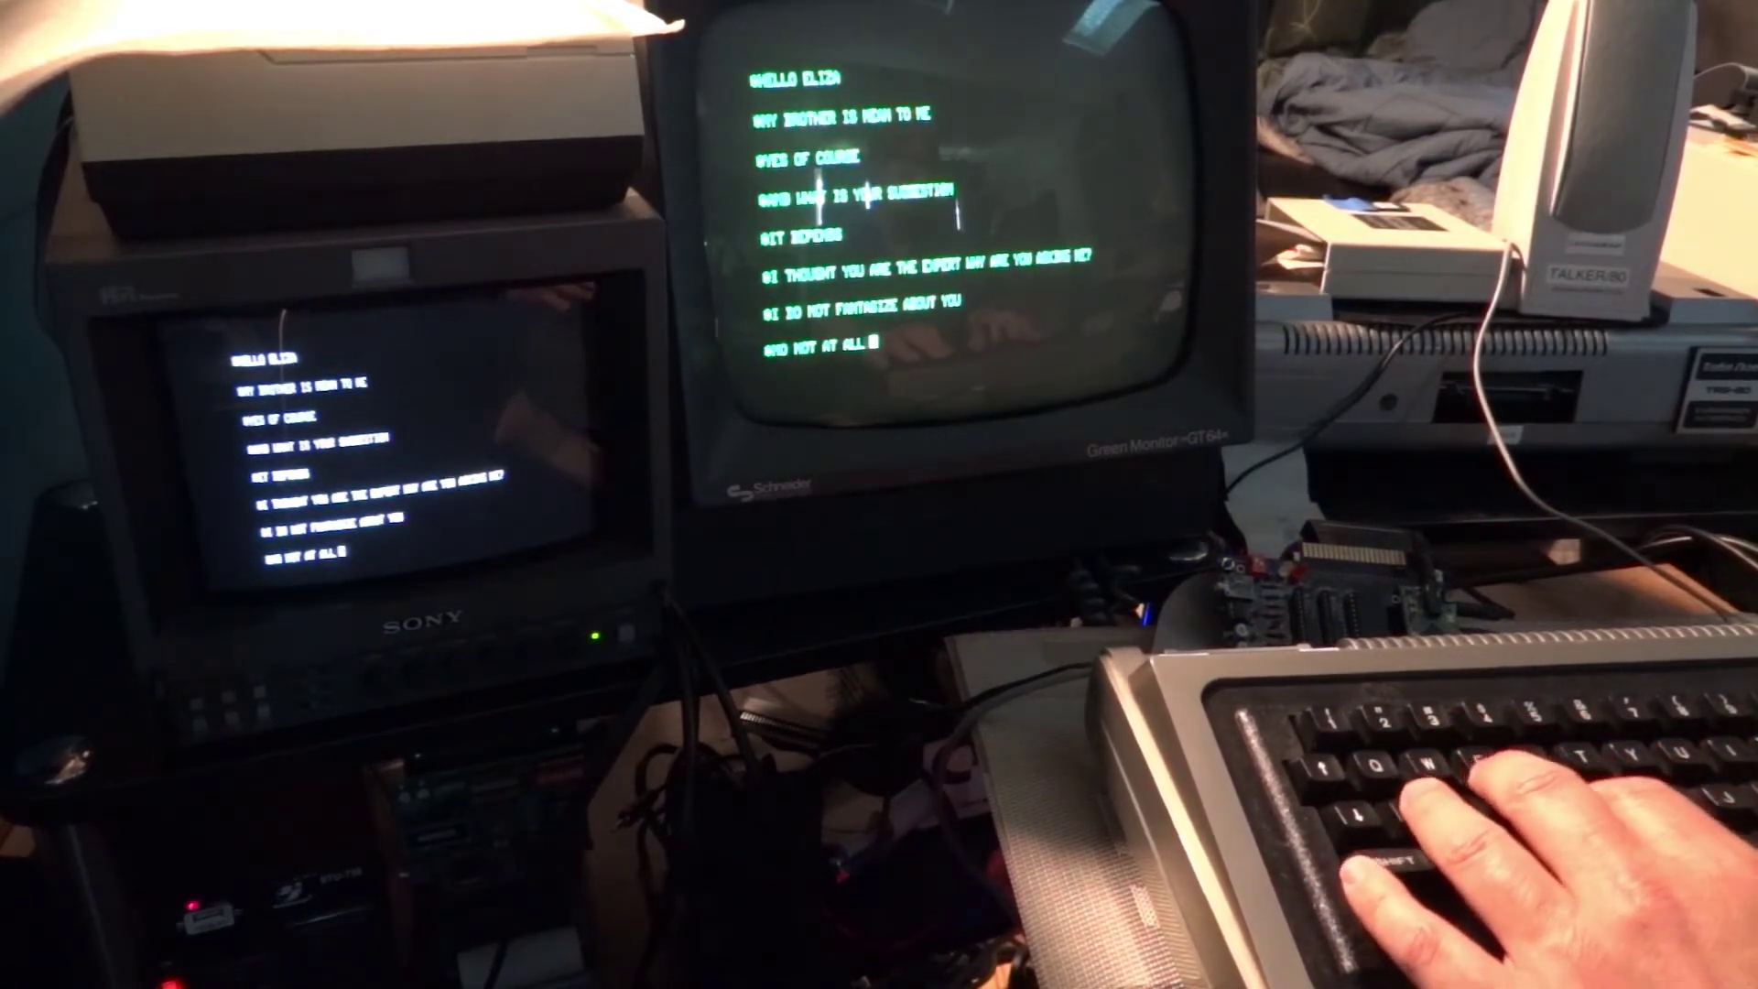
text( I AM ANNOYED)
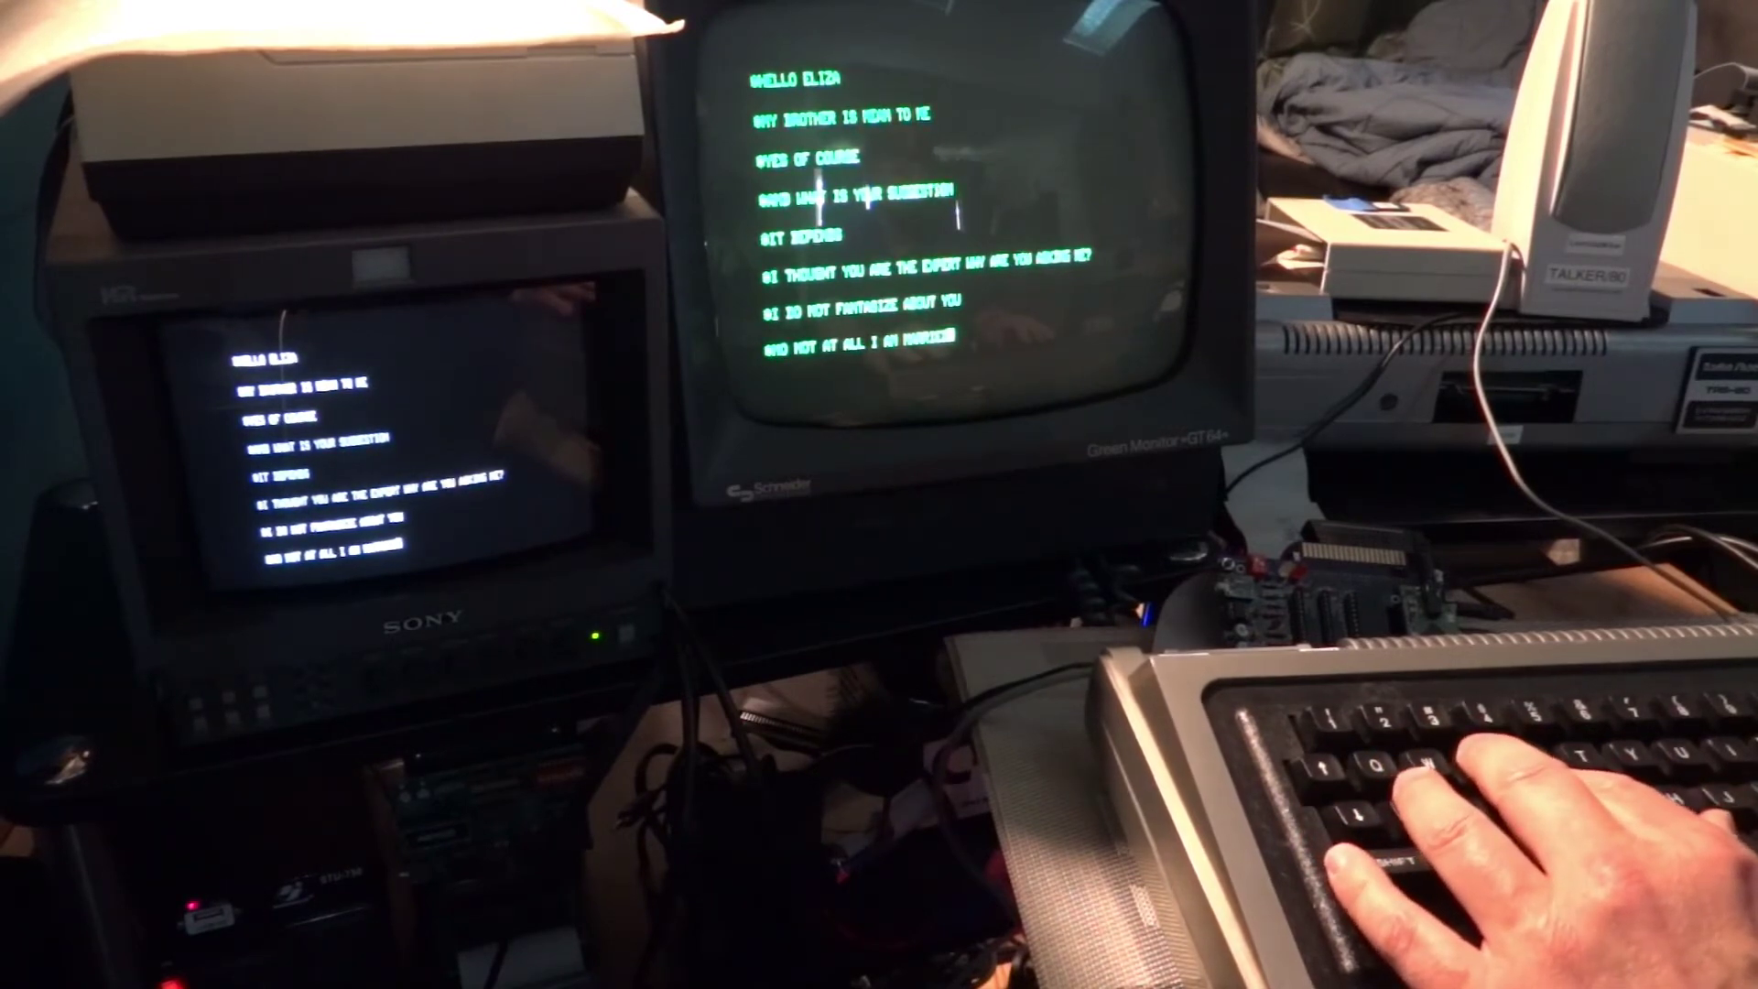
- Send the not-at-all and marriage-is-good replies, VERY GOOD VERY IMPORTANT, GOODBYE, and BECAUSE YOU ARE STUPID
key(Return)
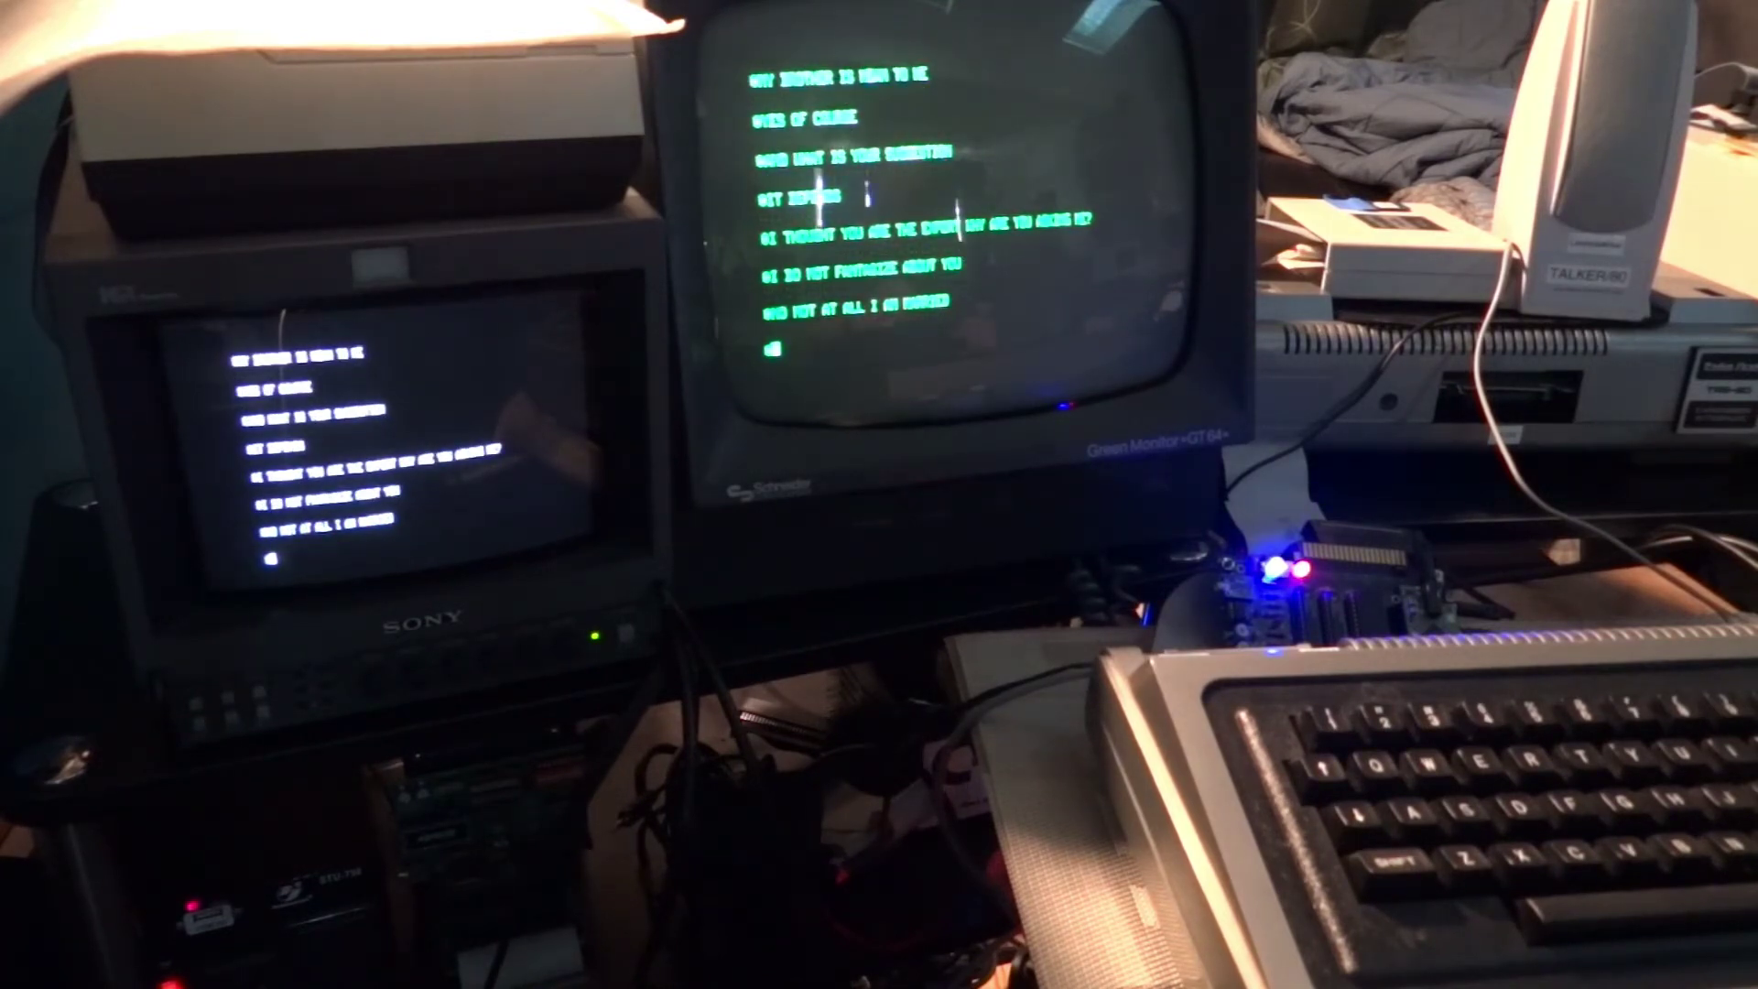
text(NO )
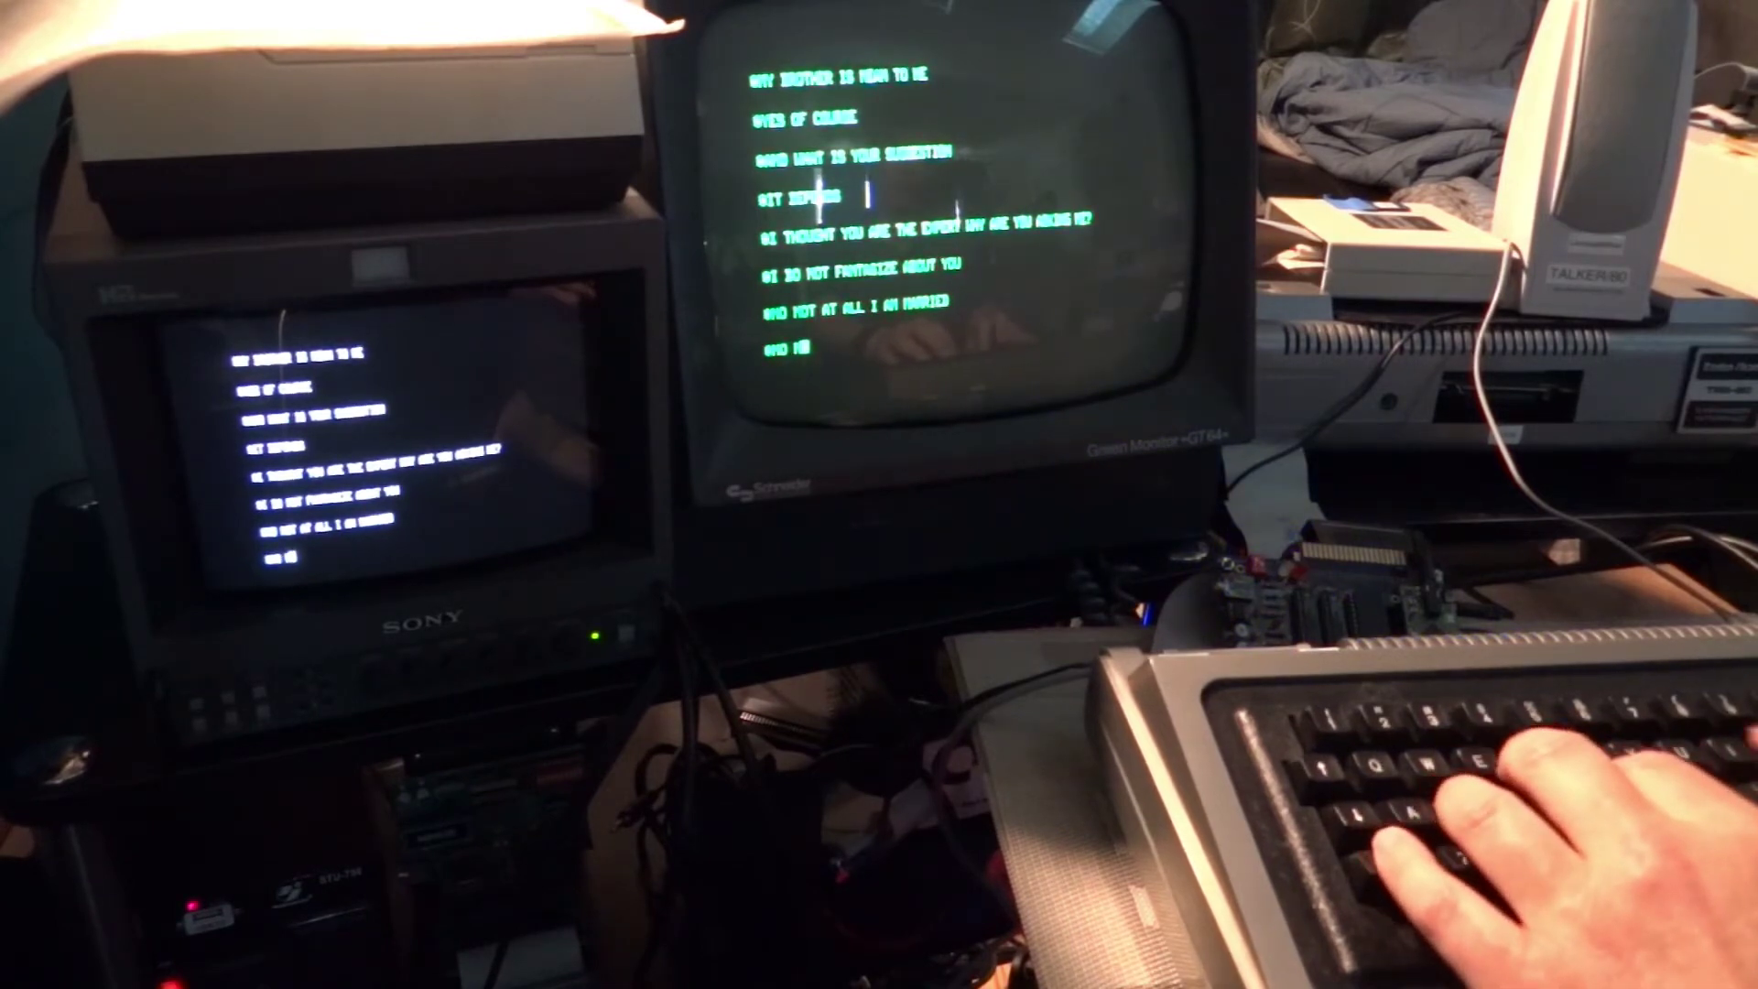
text(MY M)
text(ARRIAGE)
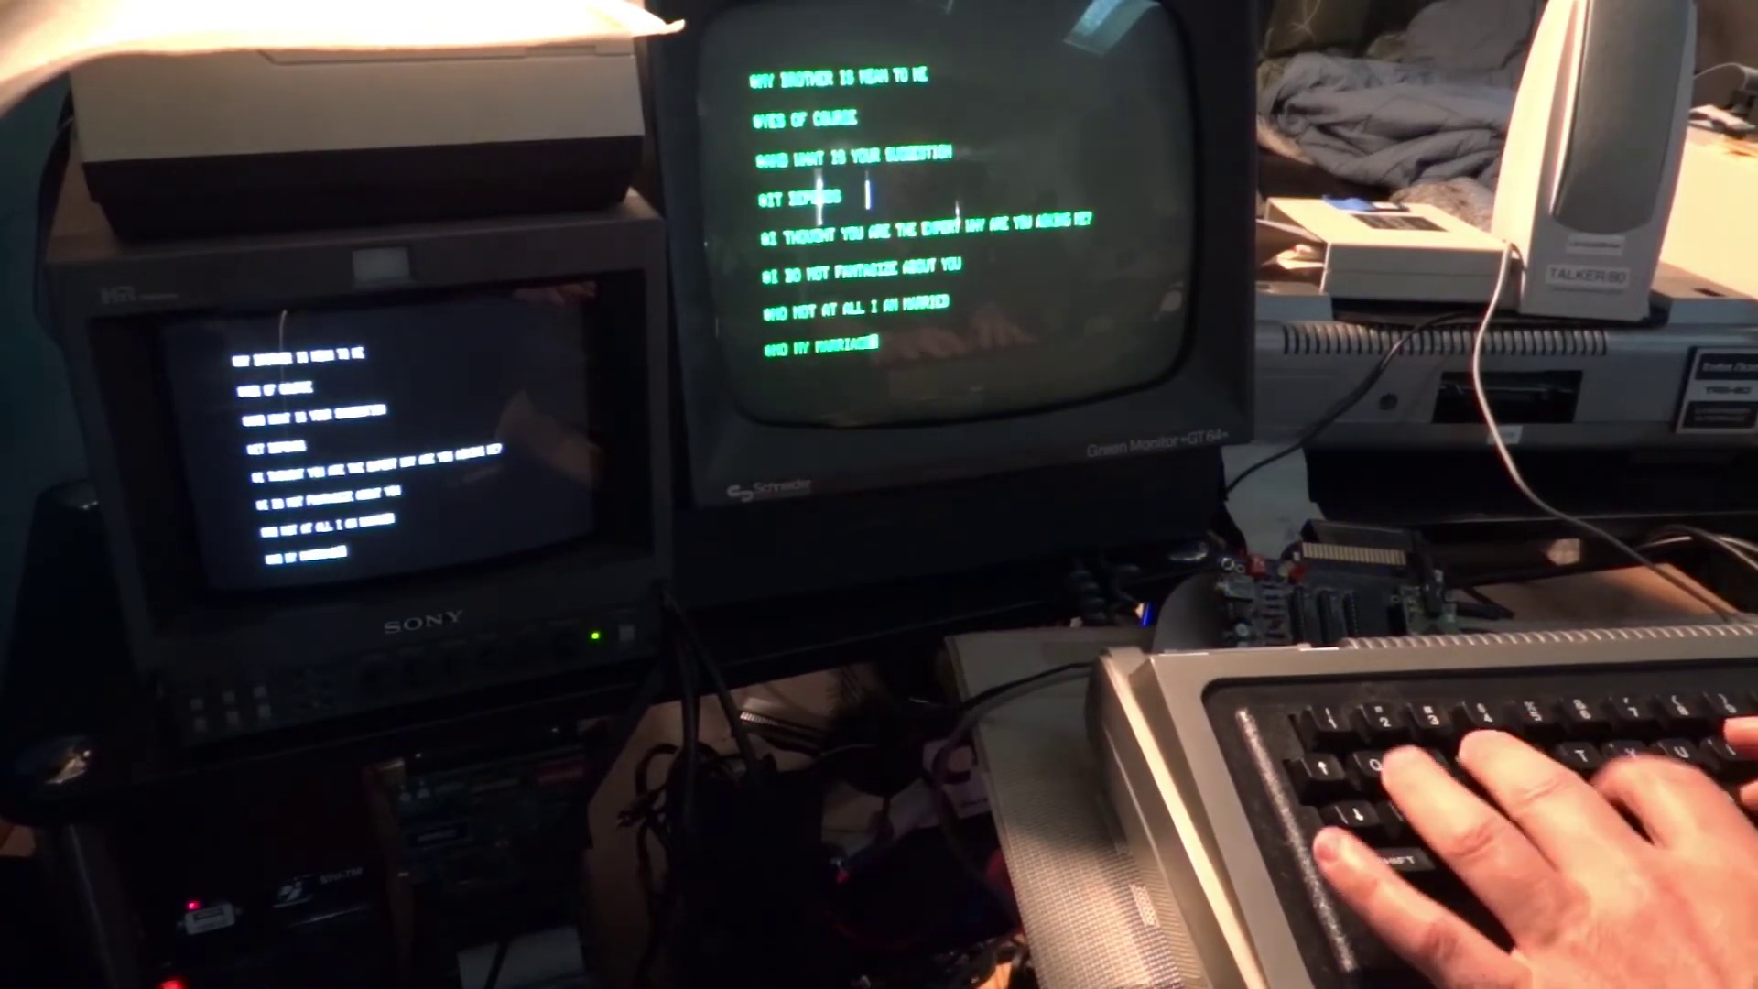
text( IS GOOD)
key(Return)
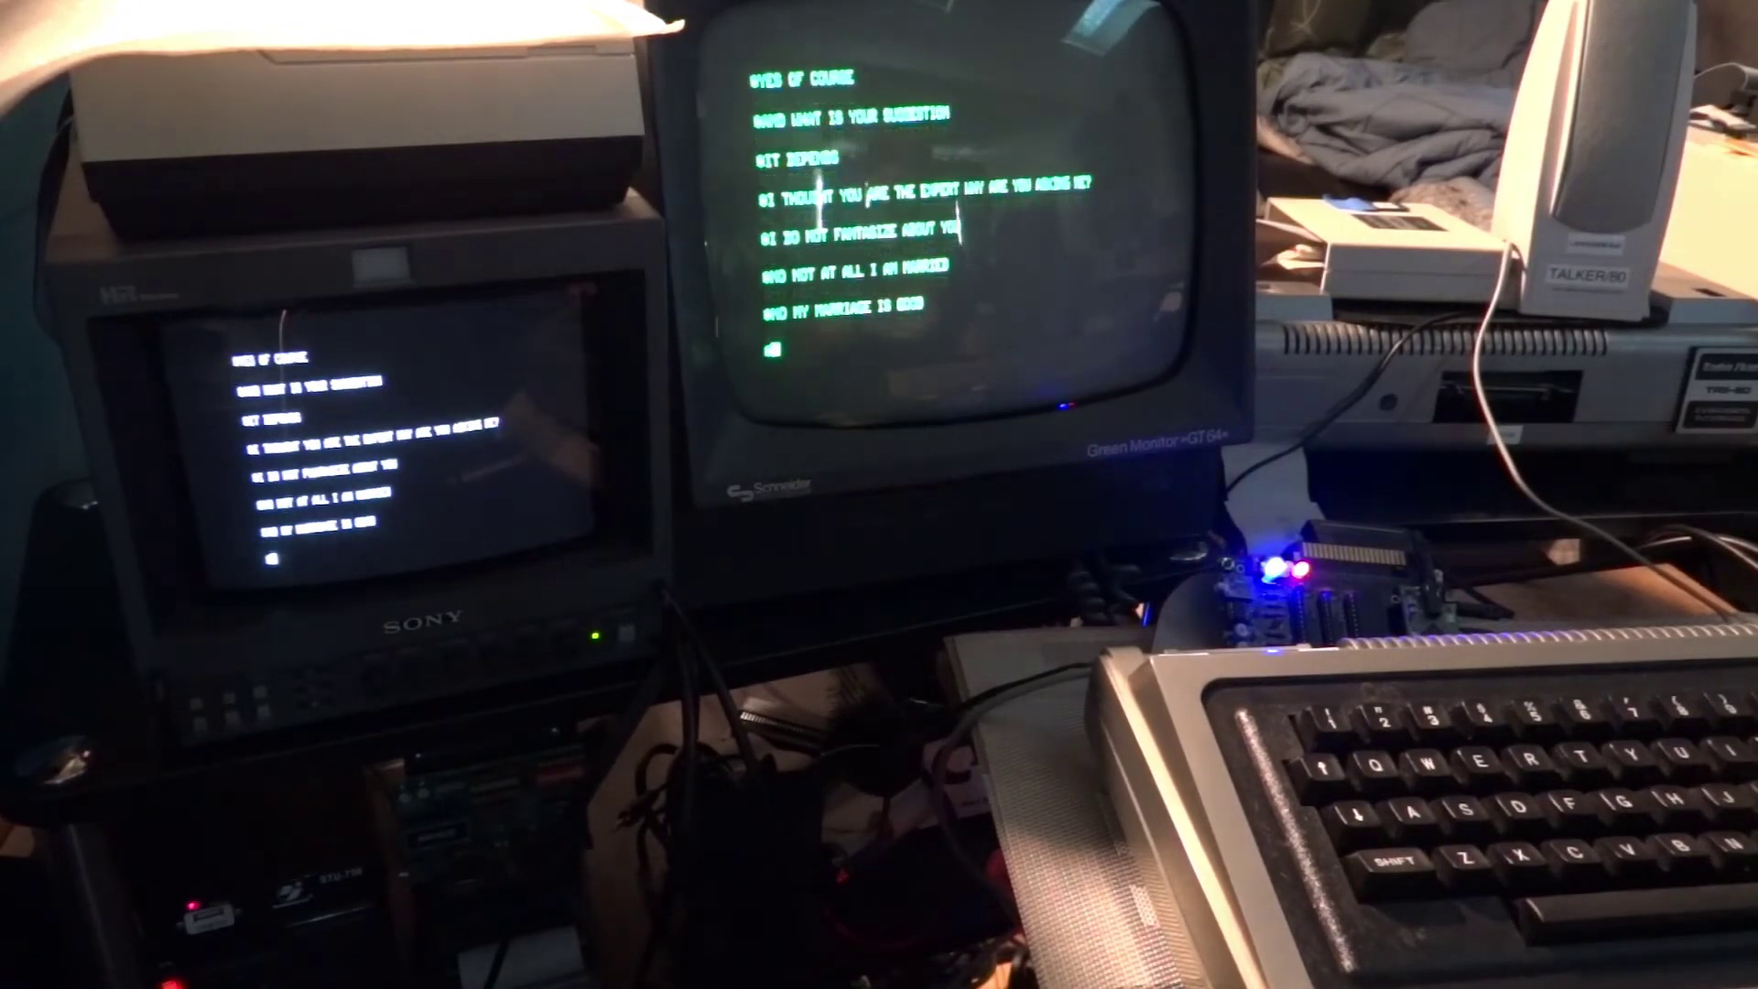
text(VERY GOOD)
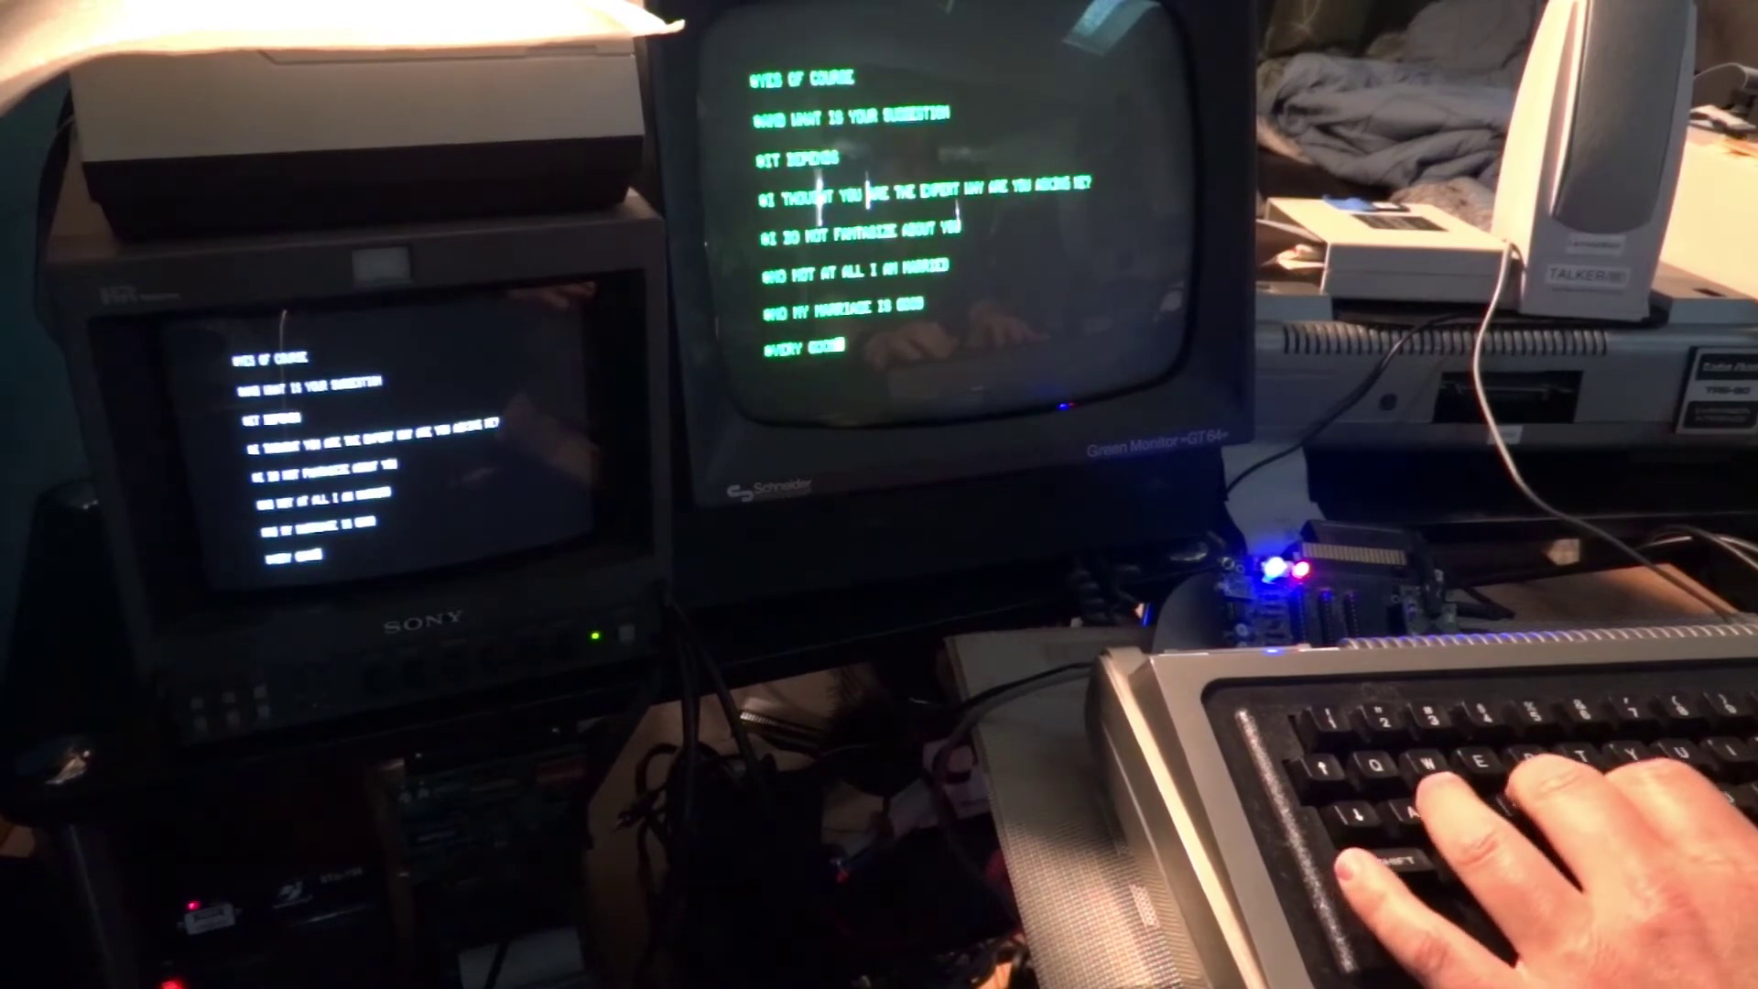
text( VERY IMPOR)
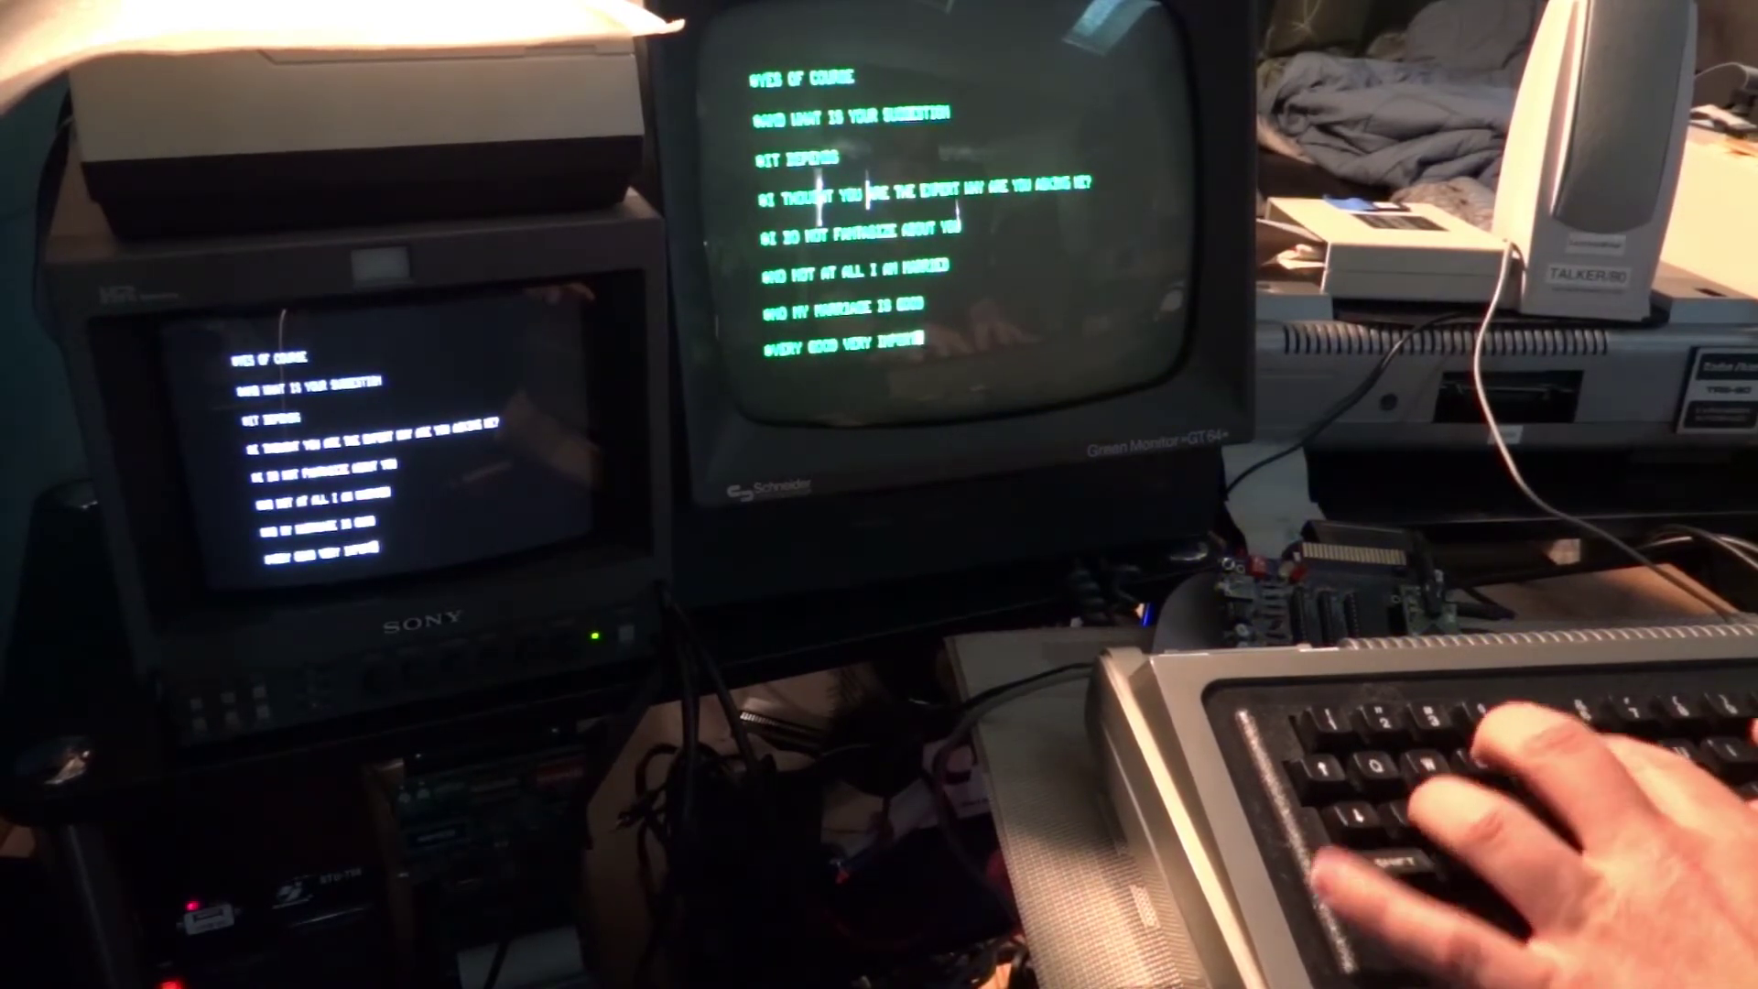
text(TANT)
key(Return)
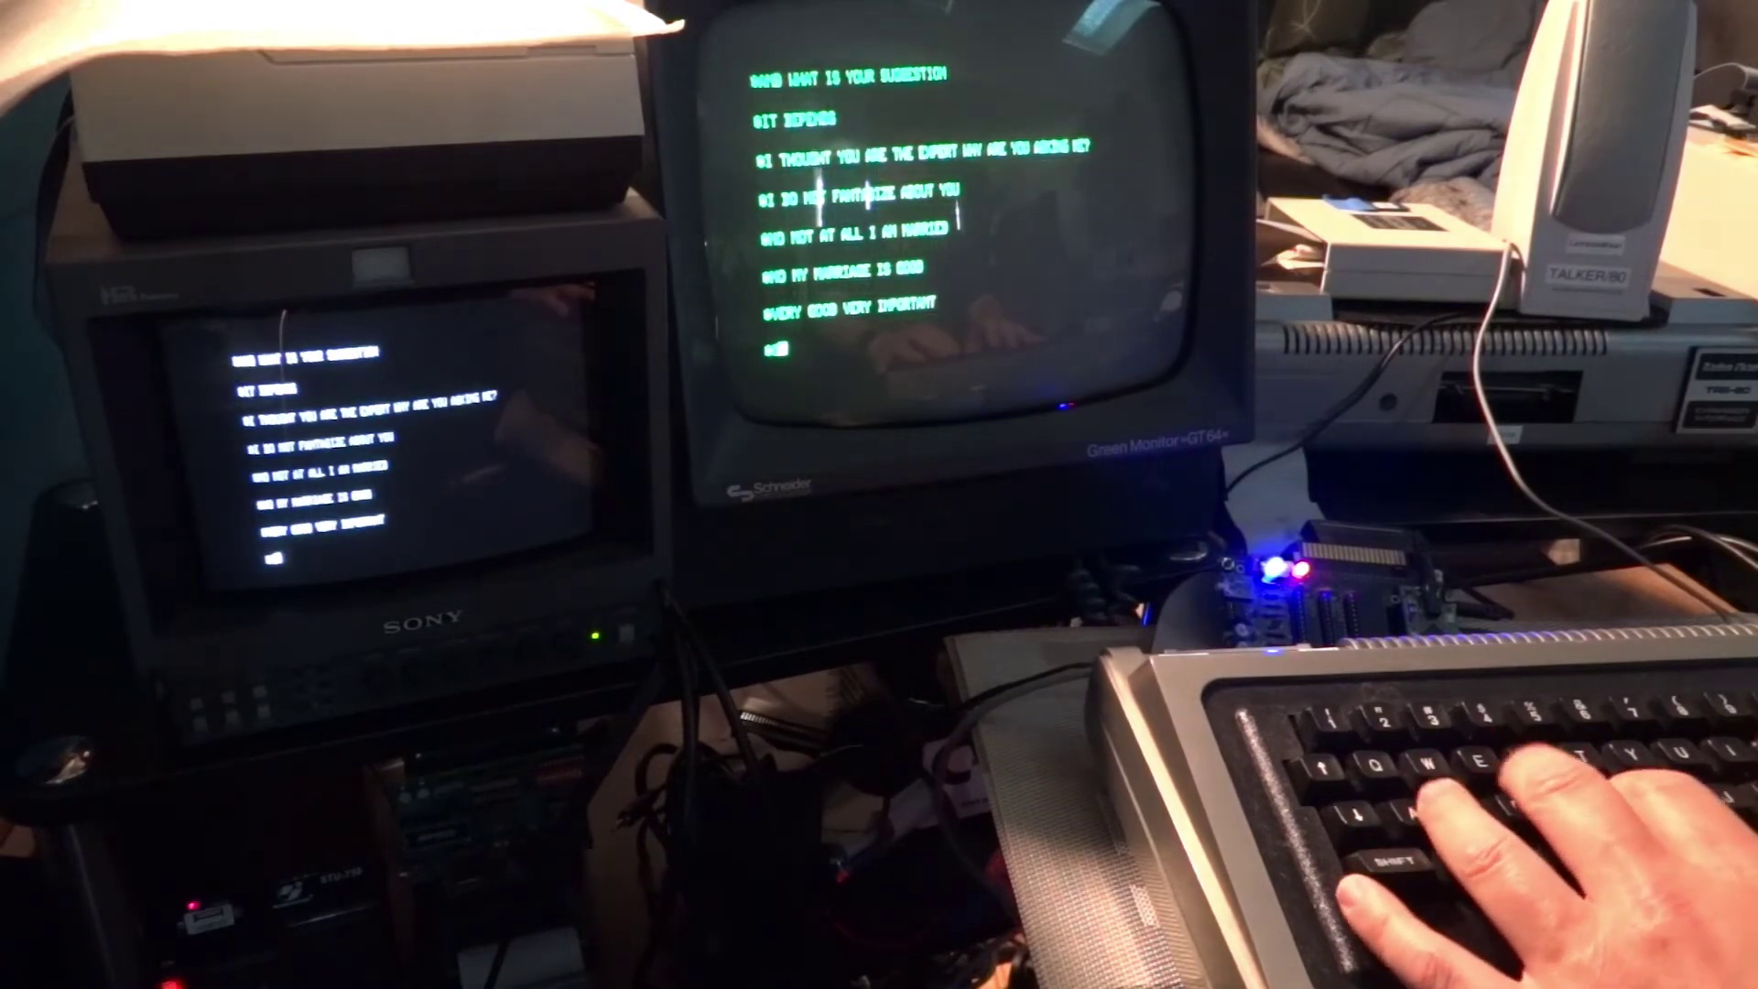
text(GOODBYE)
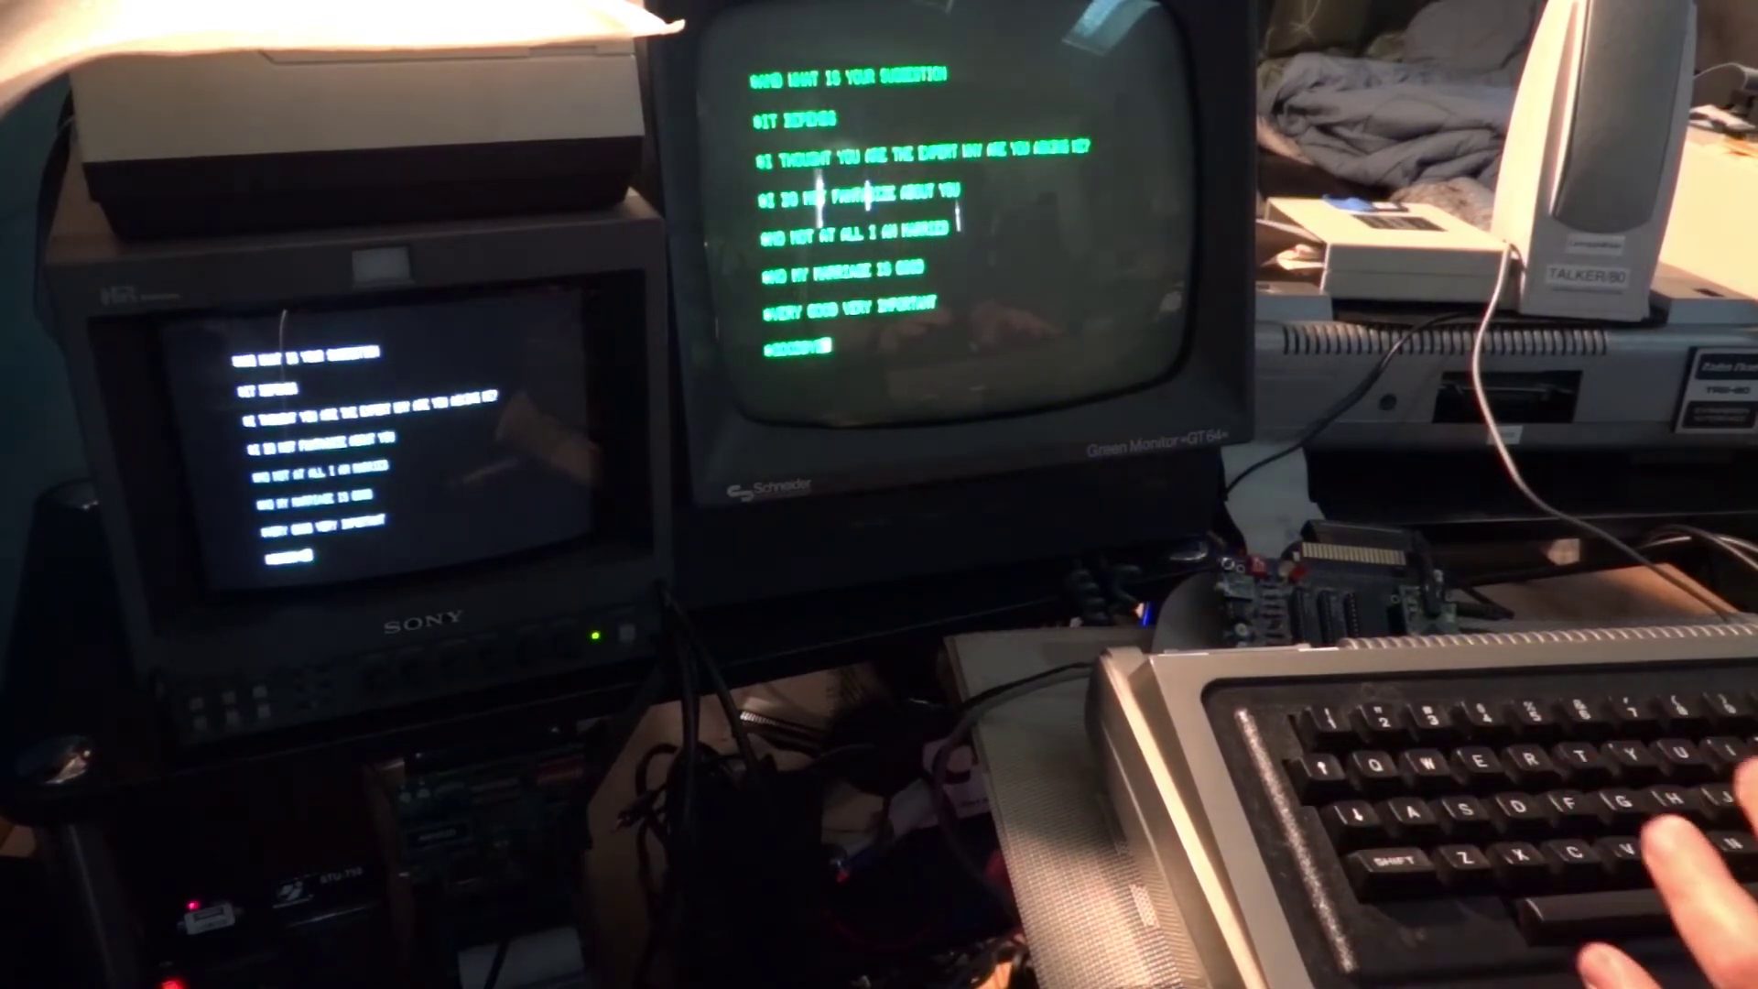
key(Return)
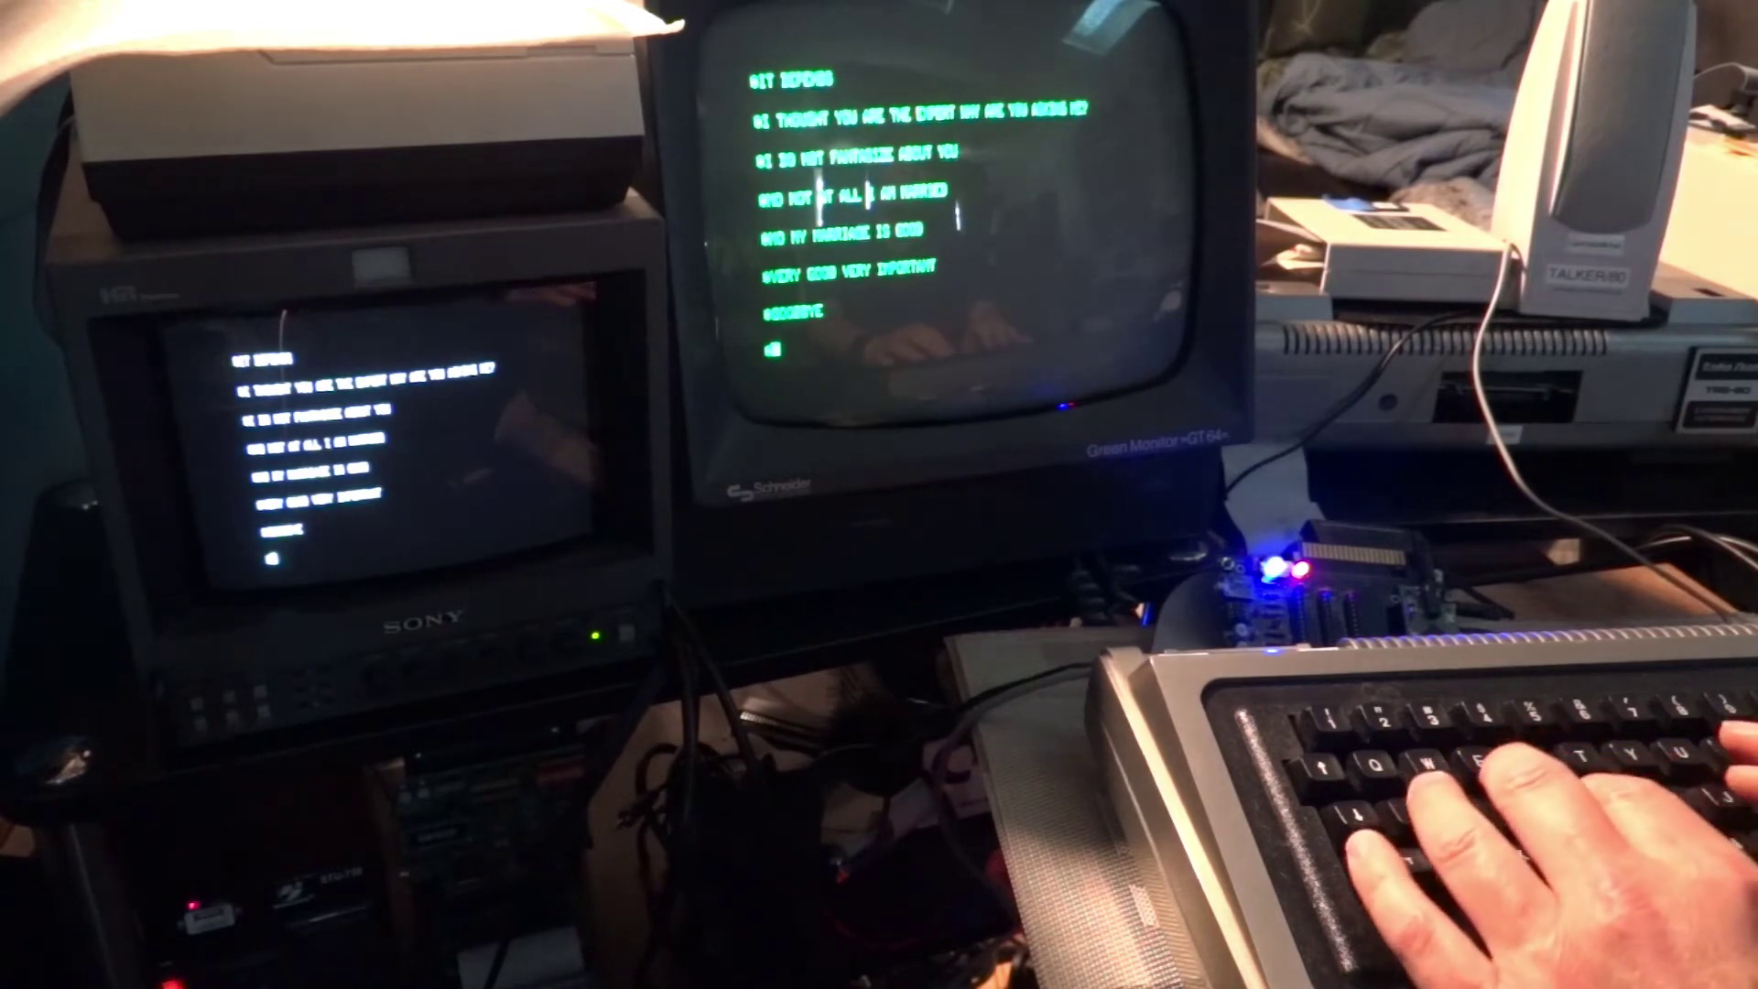
text(GRECH)
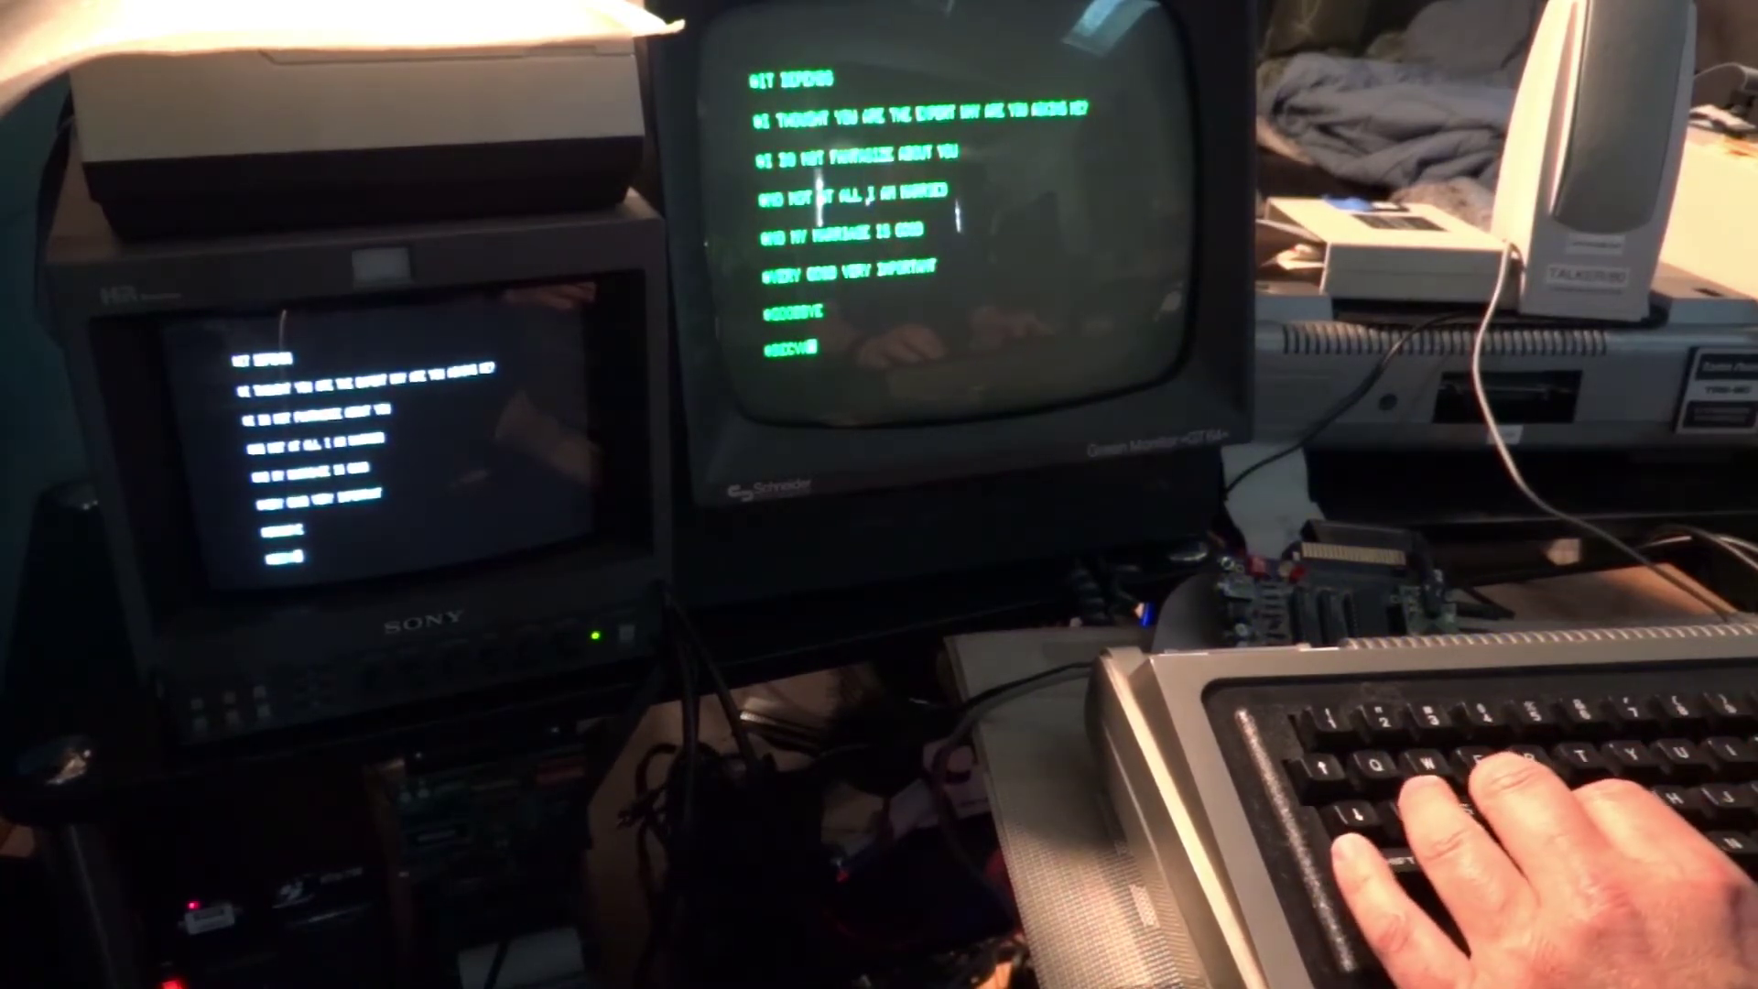
text(AUSE YOU AR)
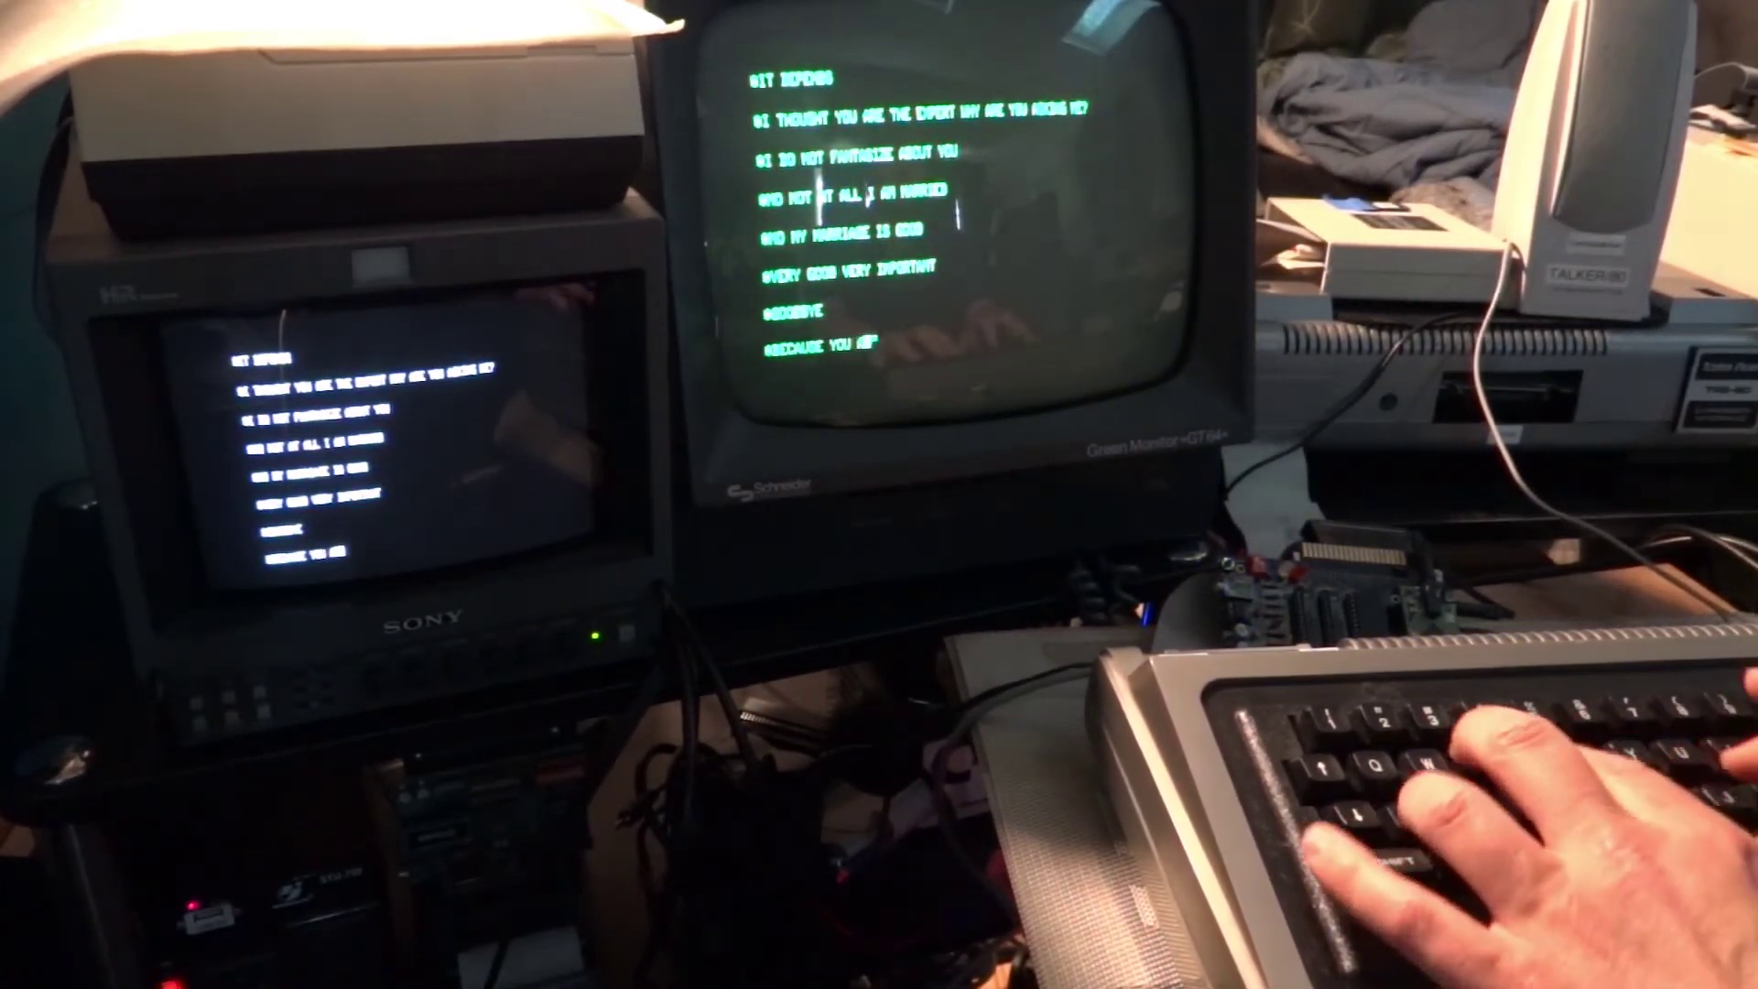
text(E STUPID)
key(Return)
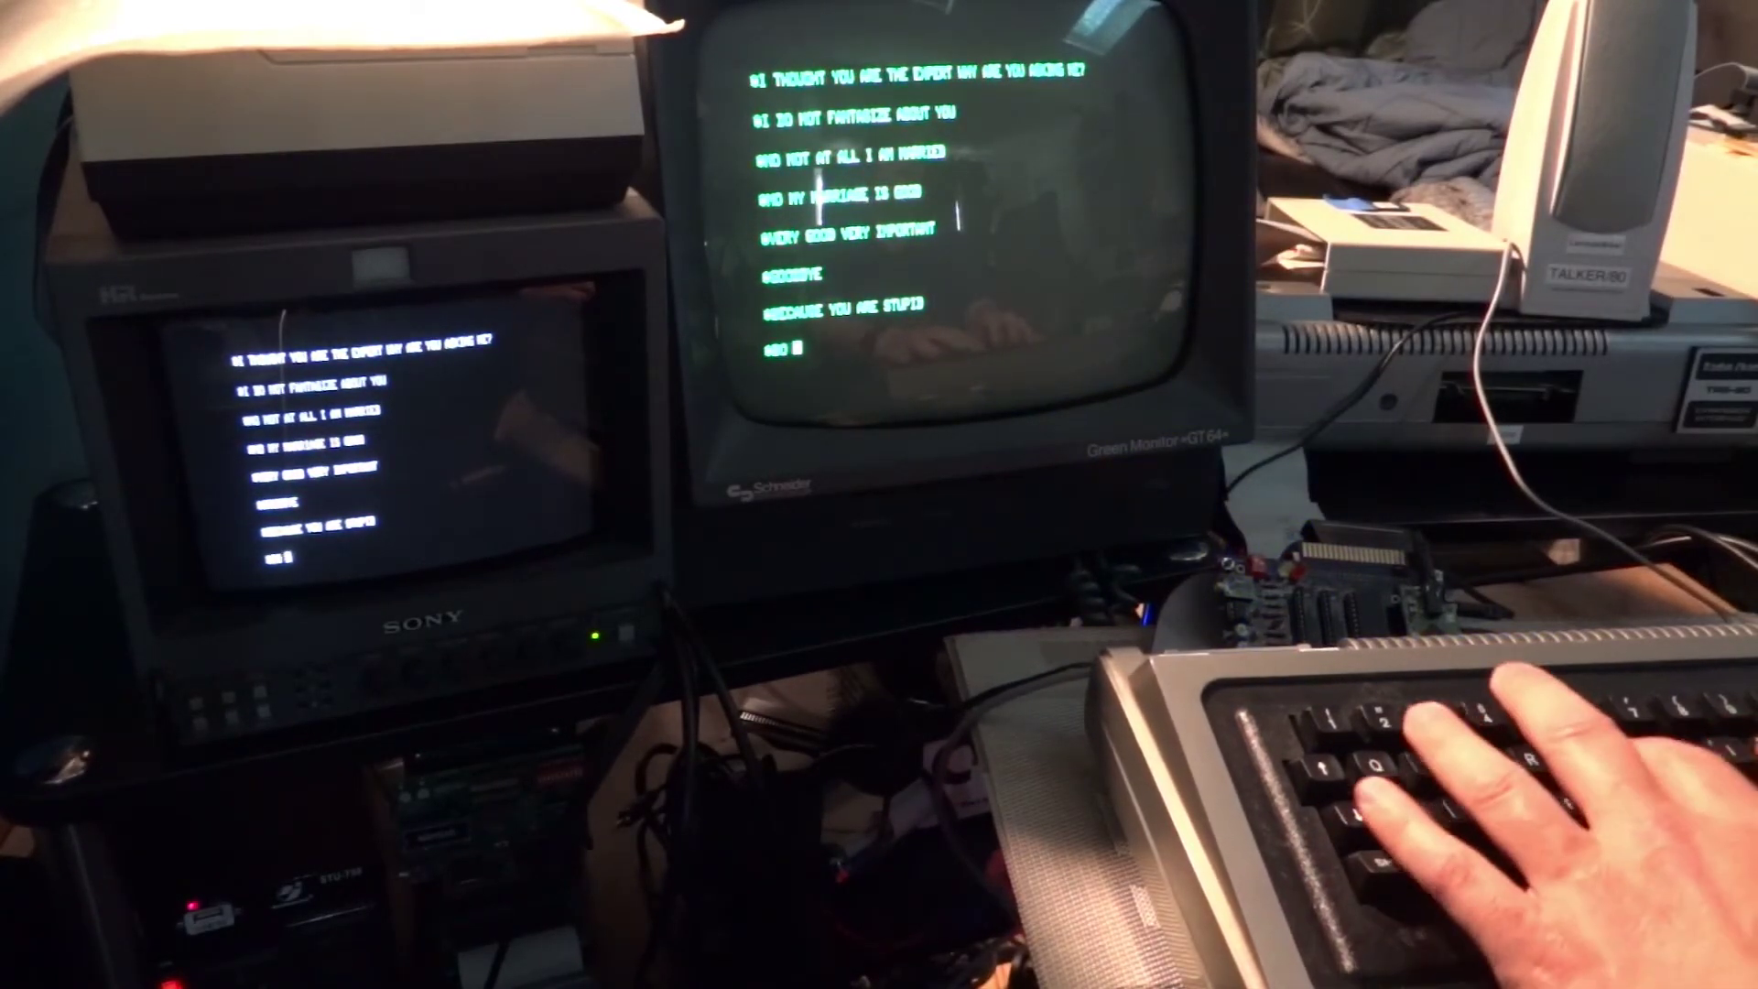
text(SO YOU LIKE )
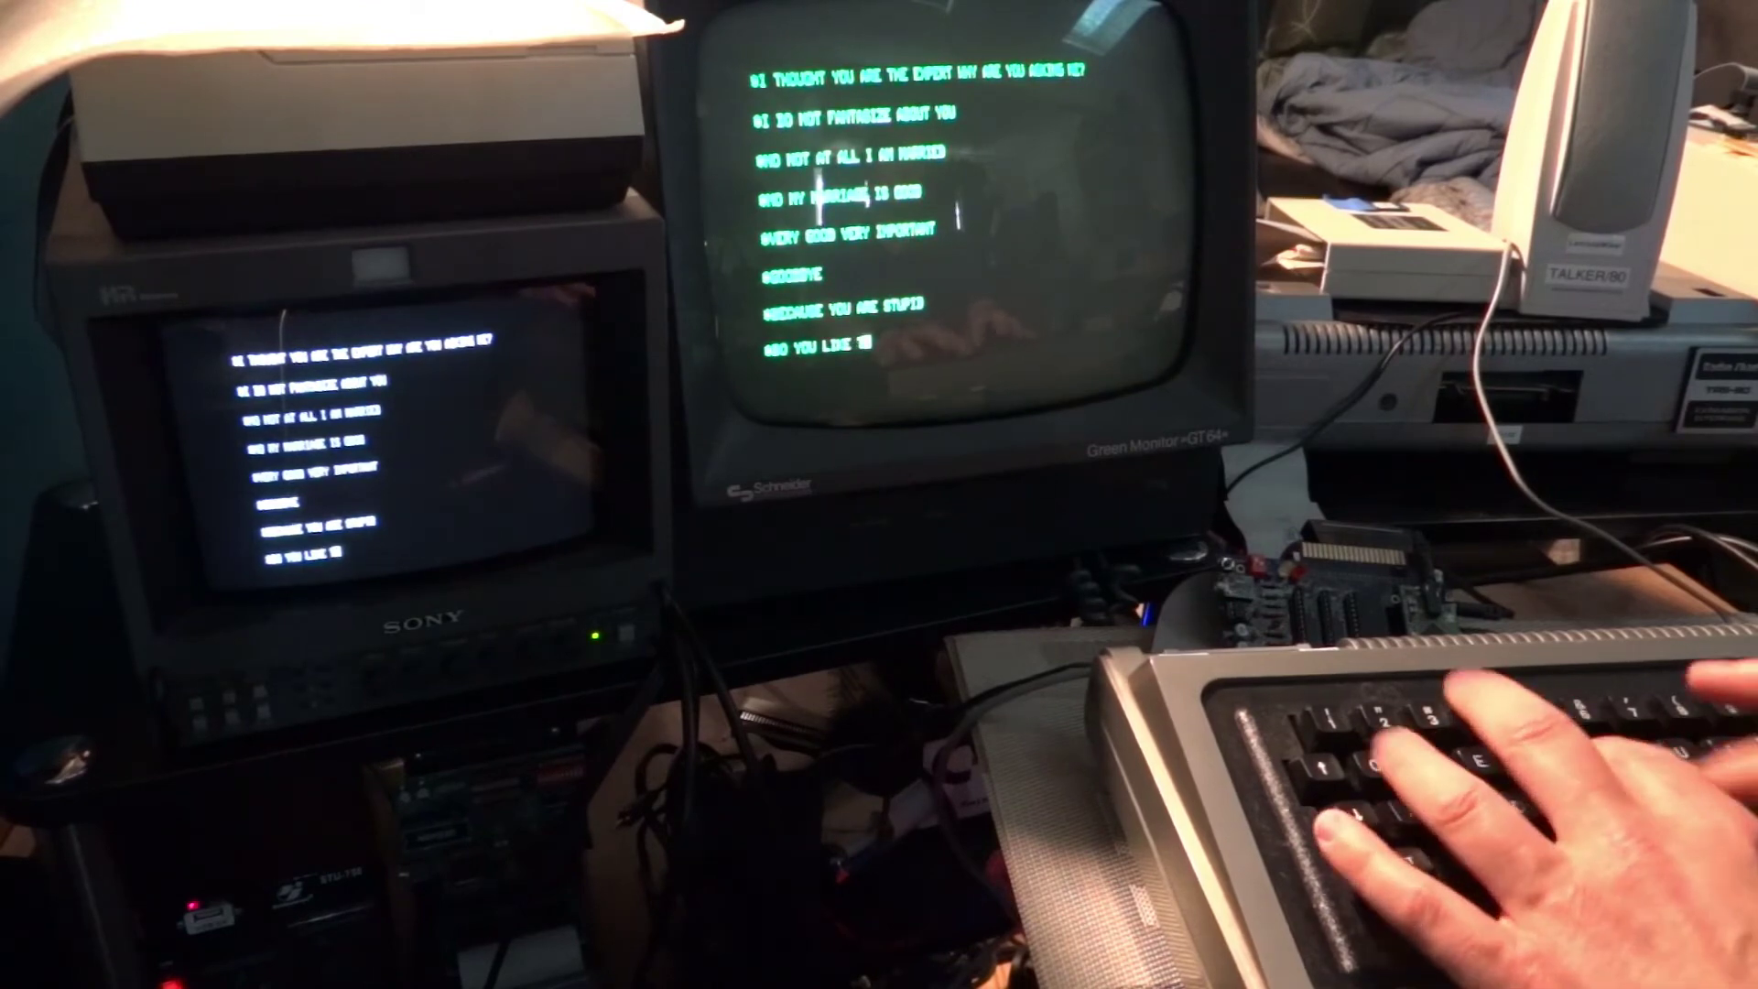
text(THE NEW W)
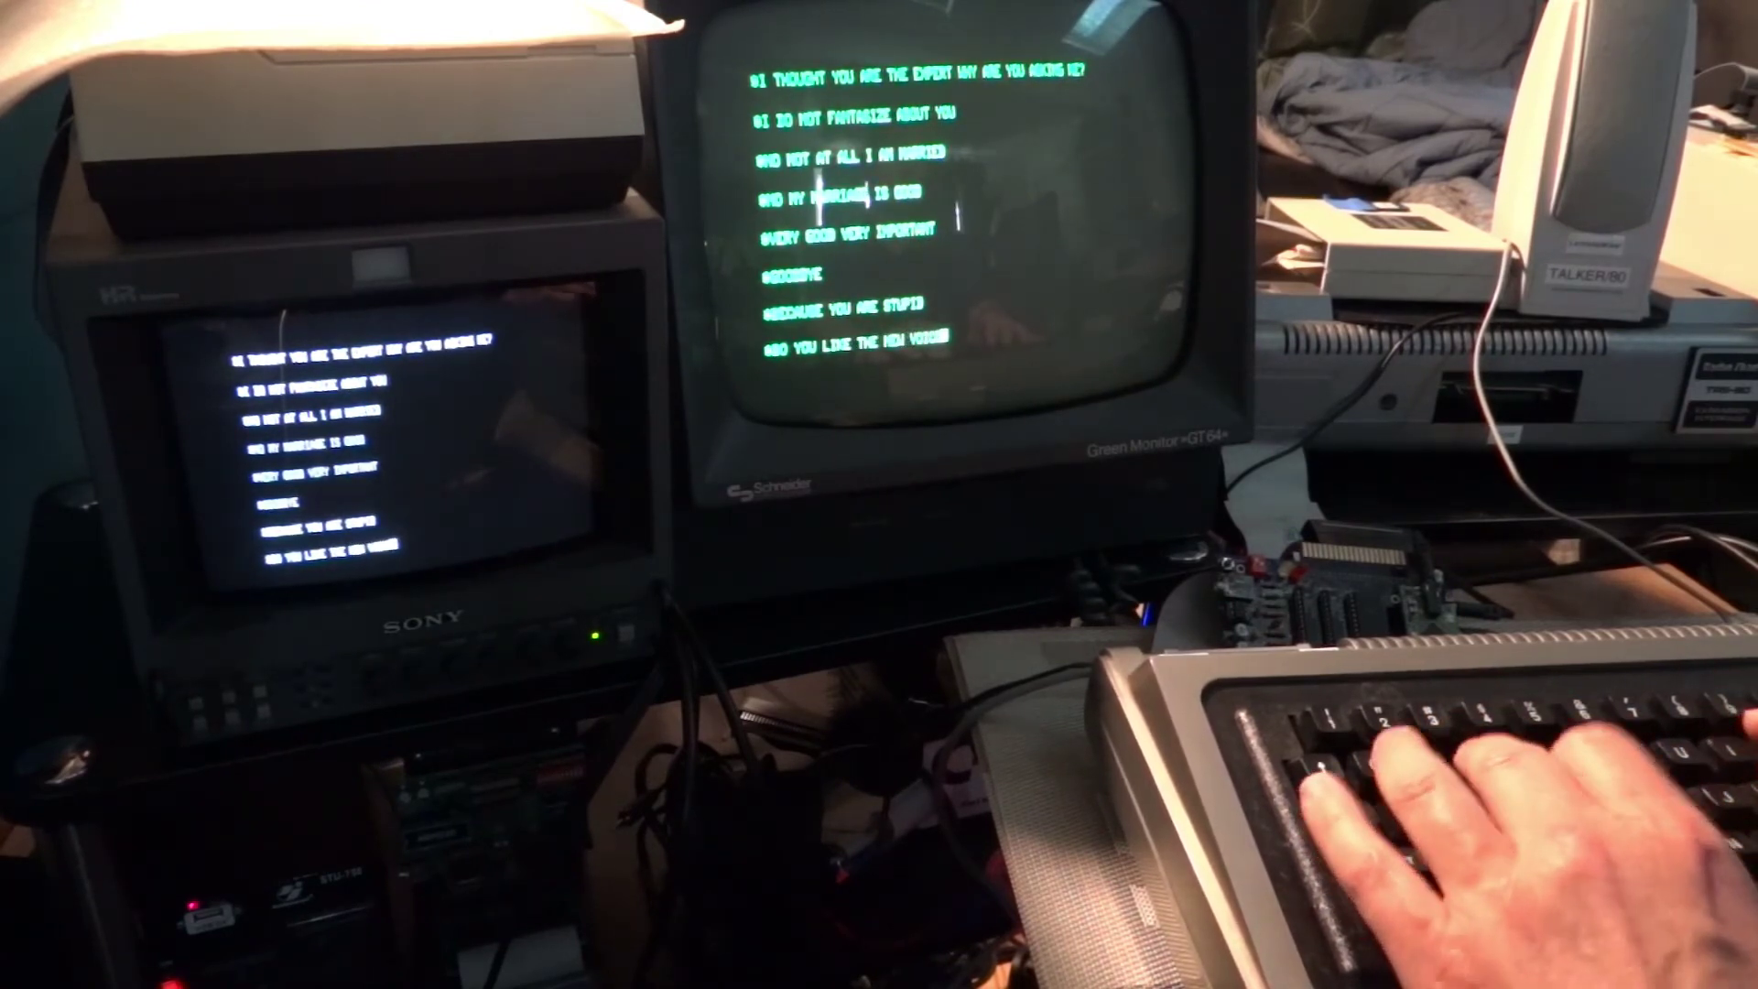
text(OICE SYNTHESIZE)
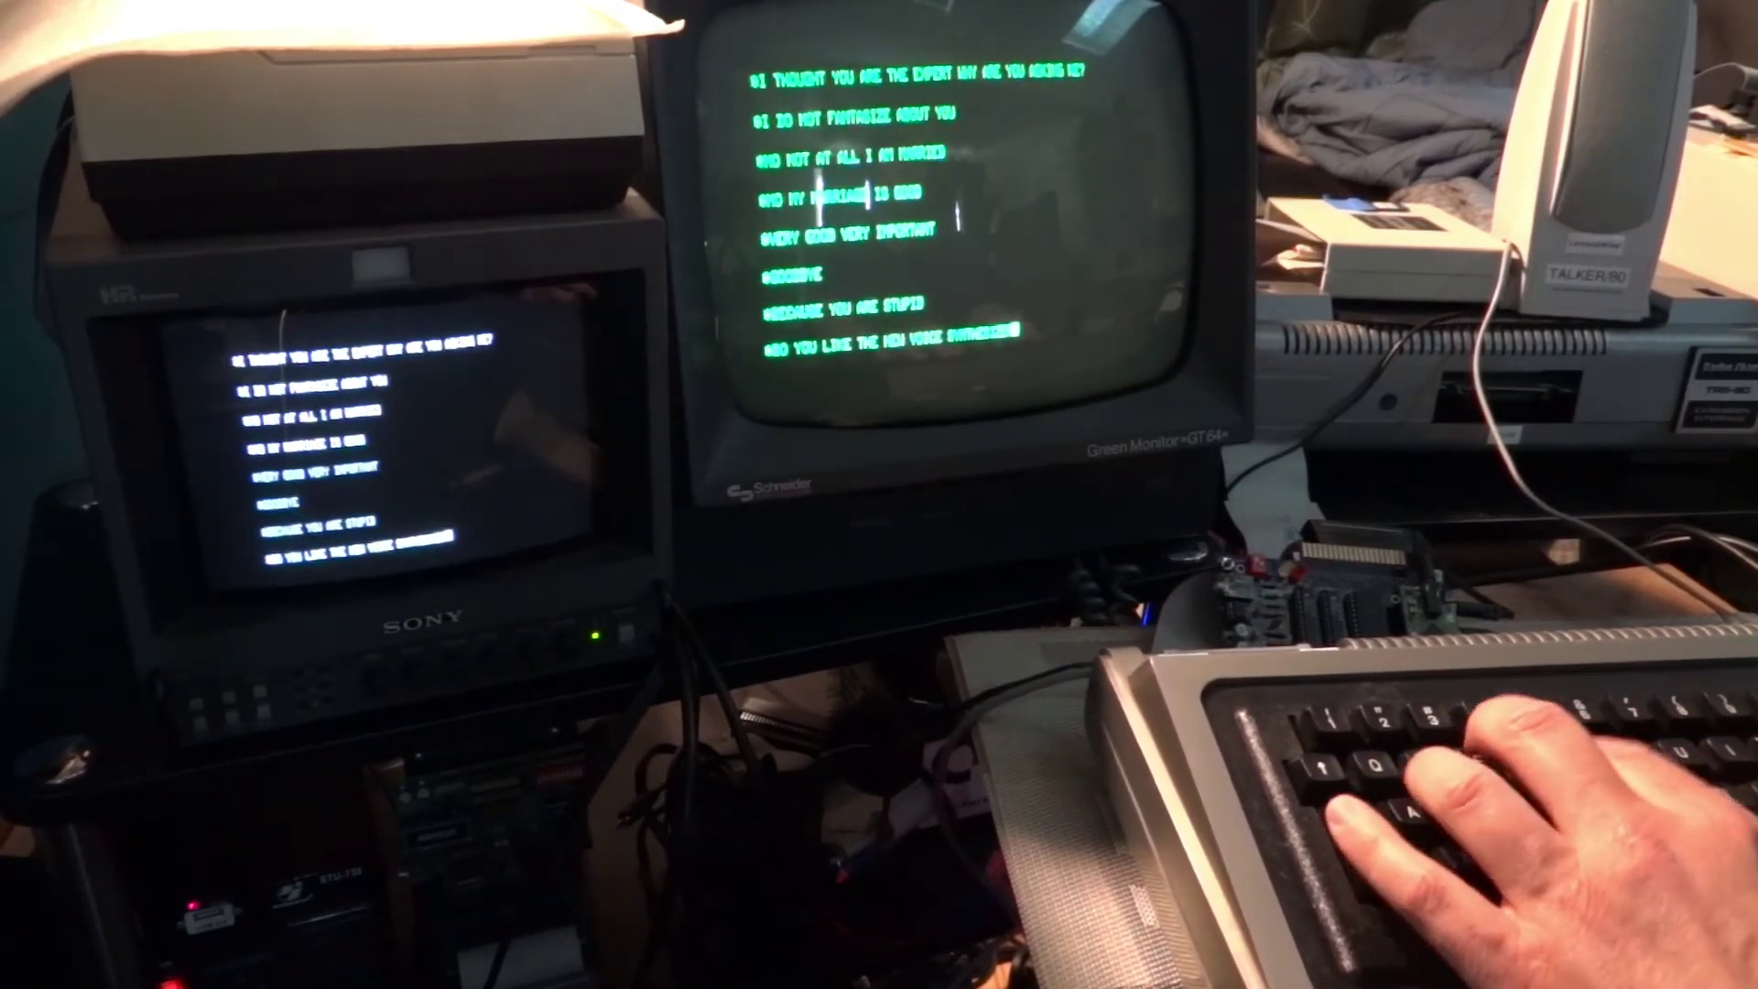
text(R FOR THE NE)
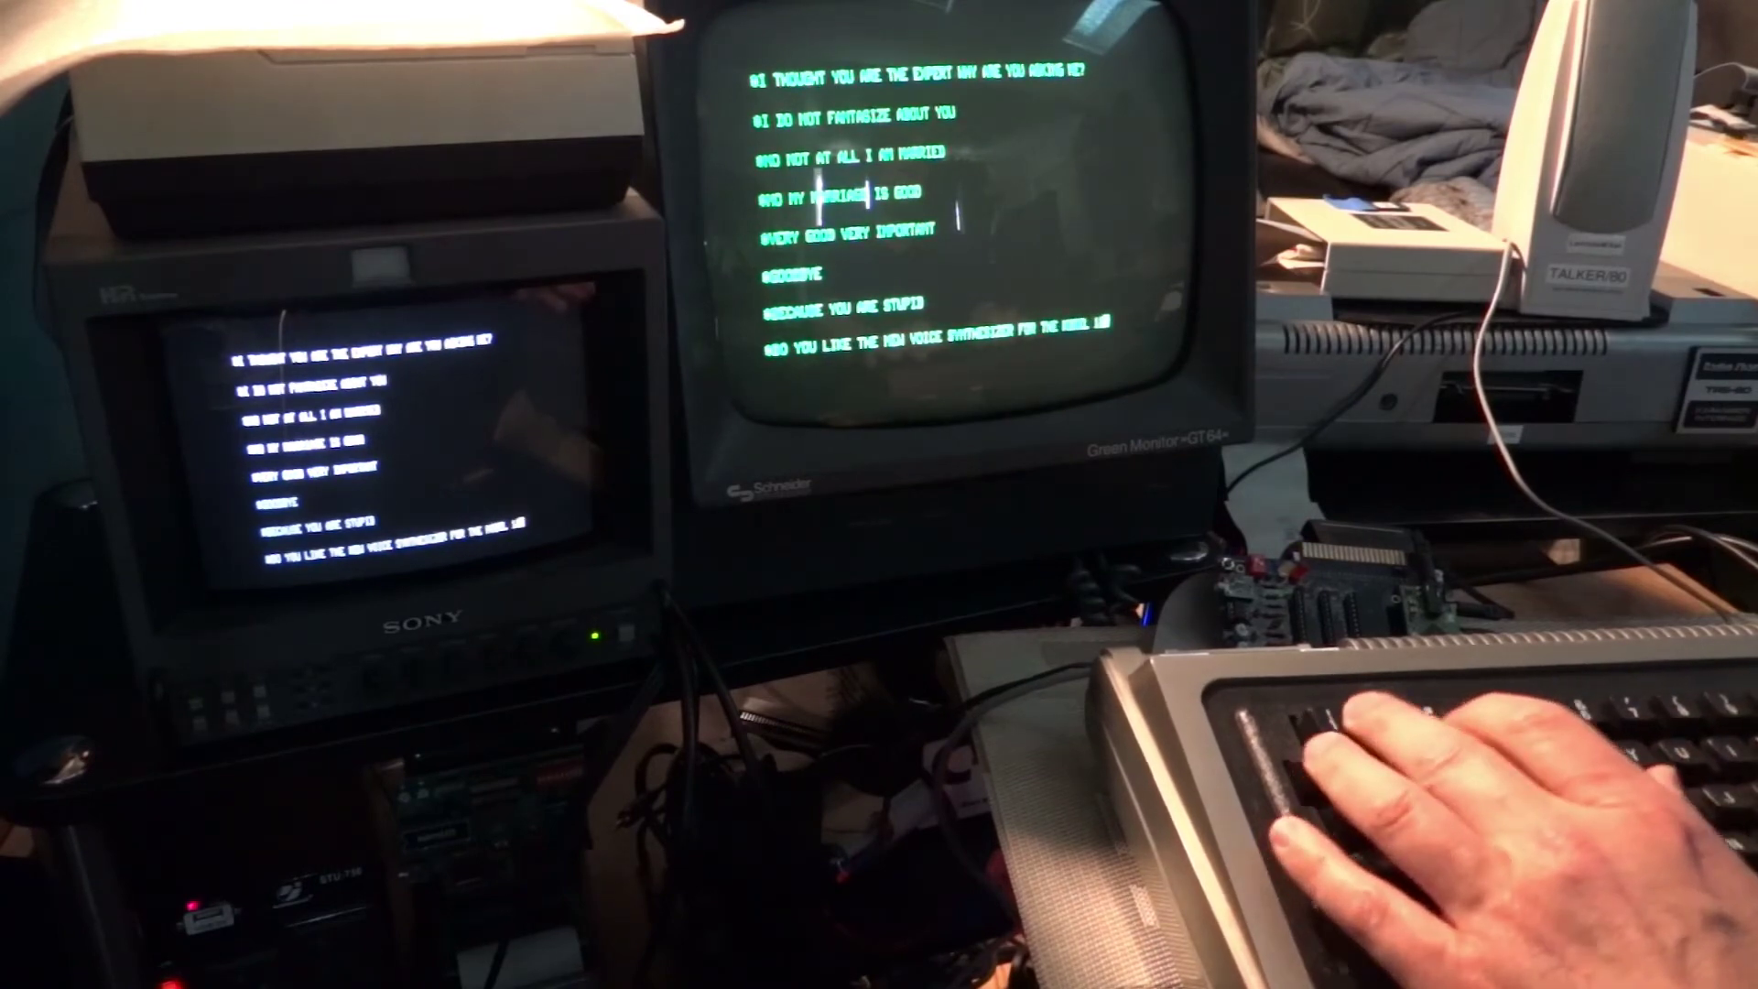
text(W MODEL 1 ?)
text(TRS 80)
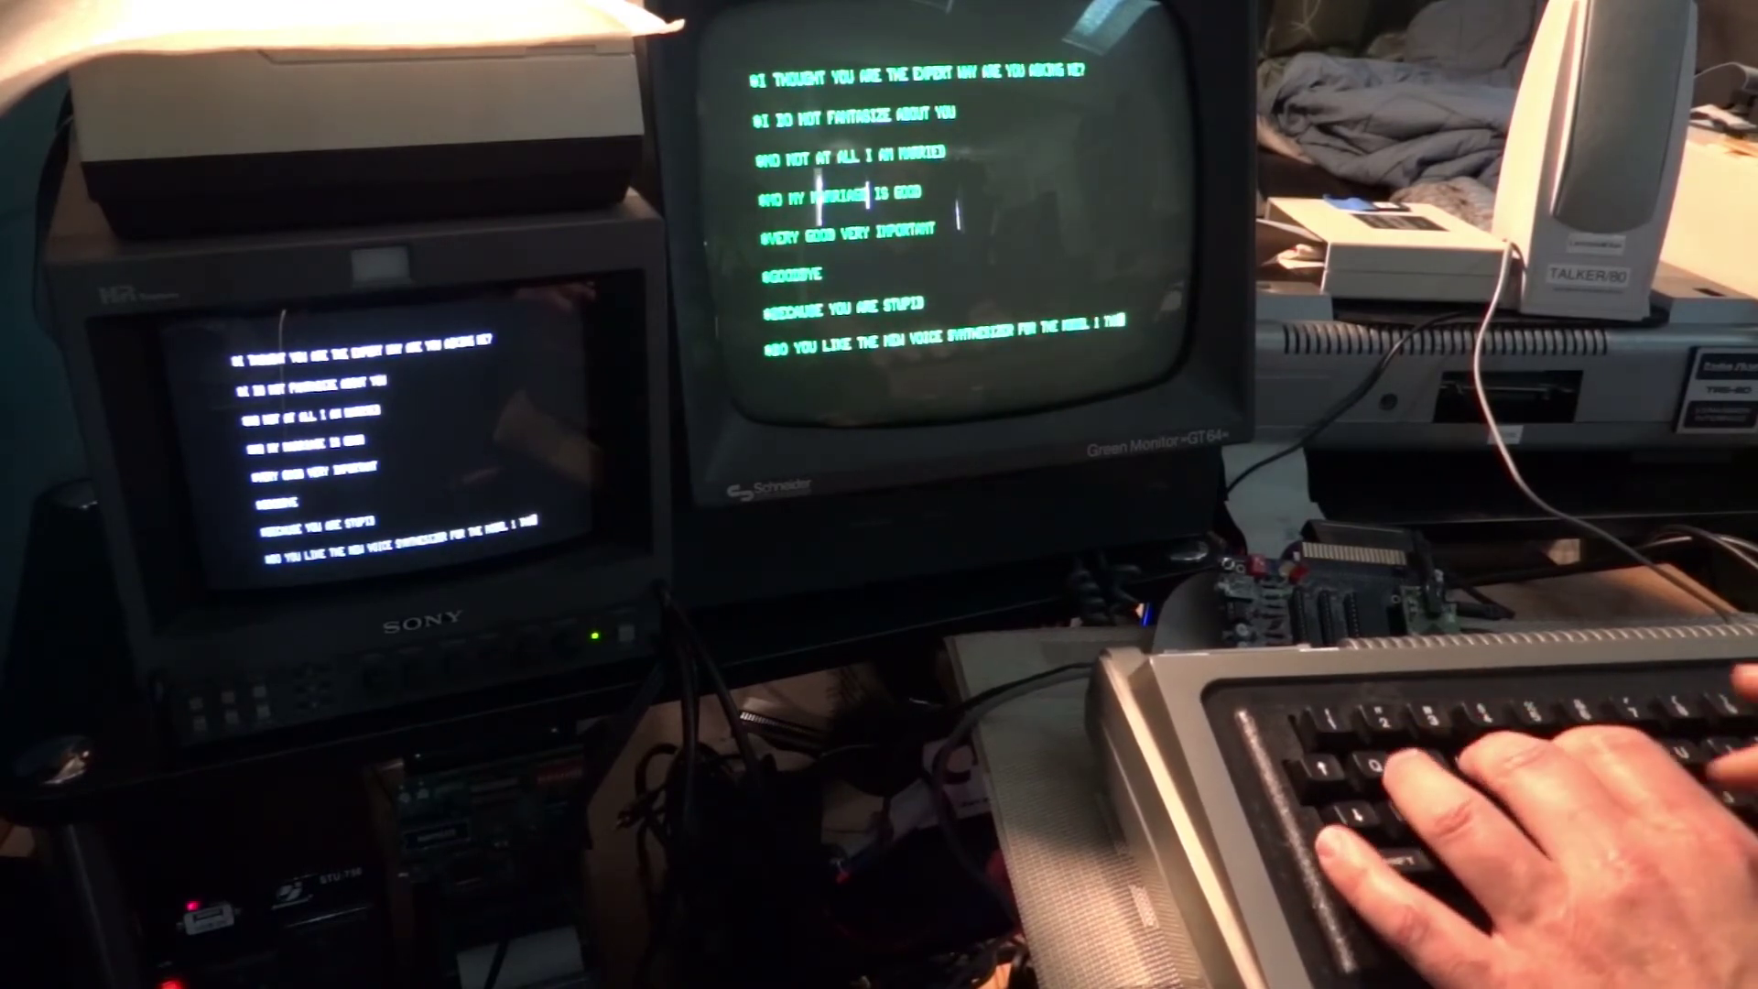
text(LKER 80)
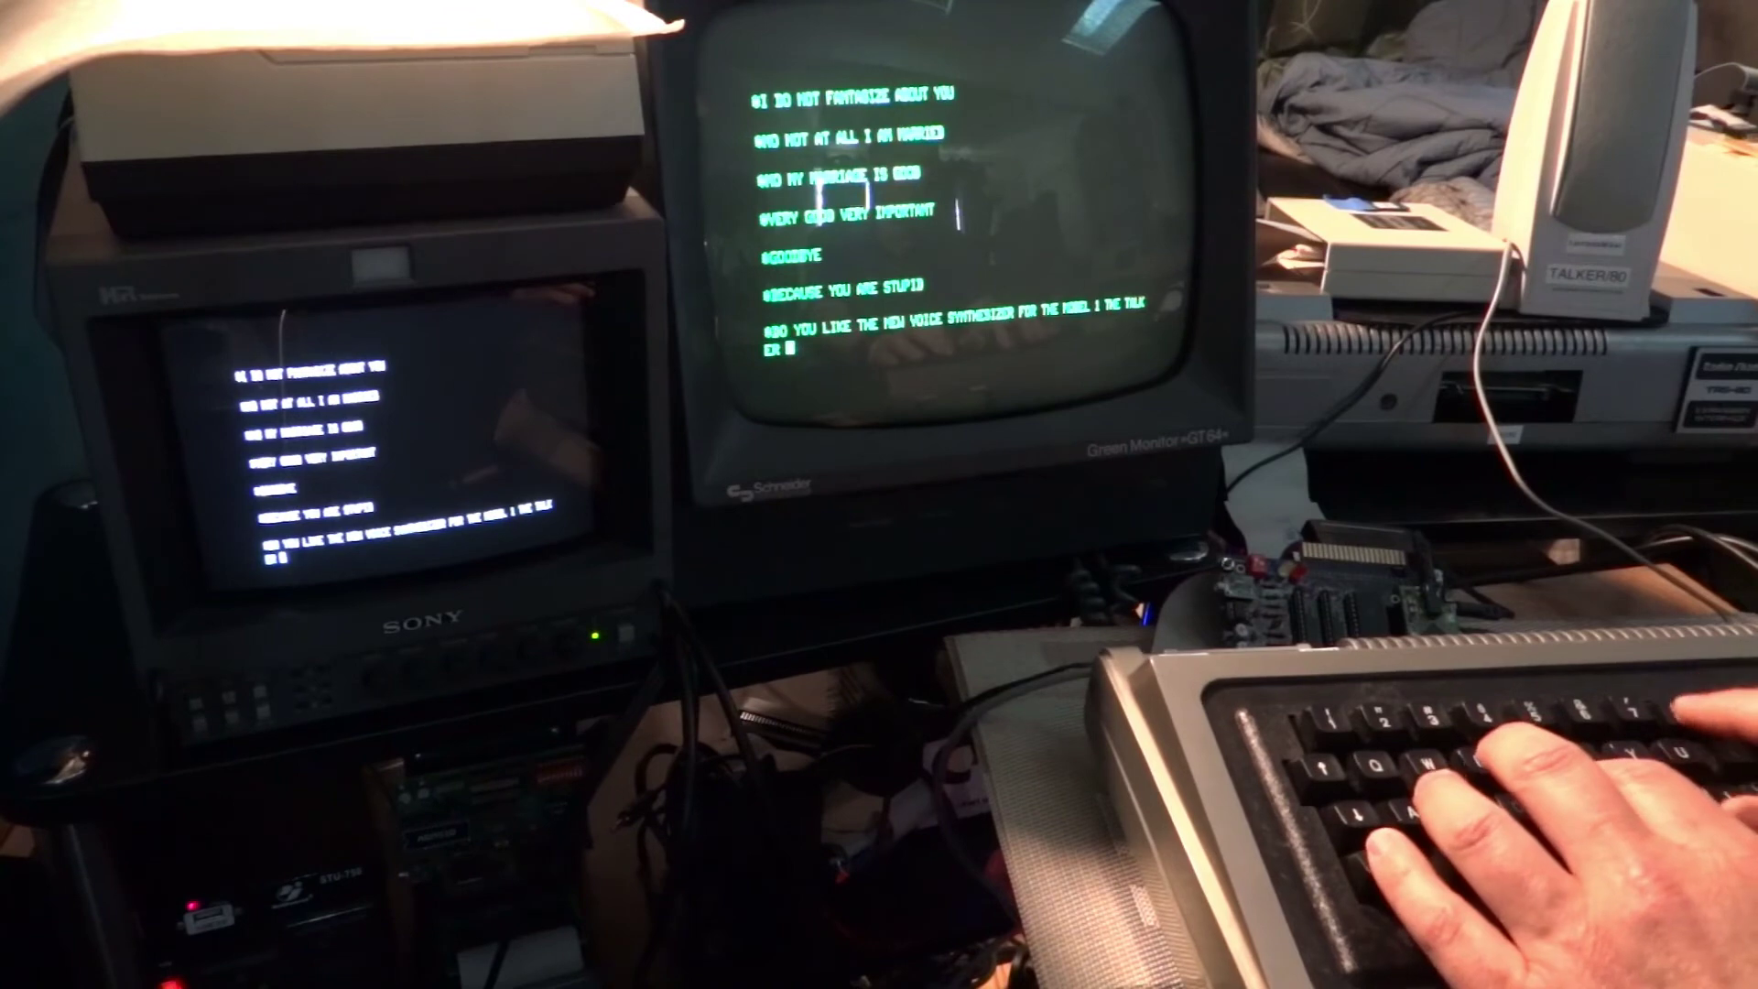
text(80?)
- Ask ELIZA whether it likes the new Talker 80 voice synthesizer for the Model 1
key(Return)
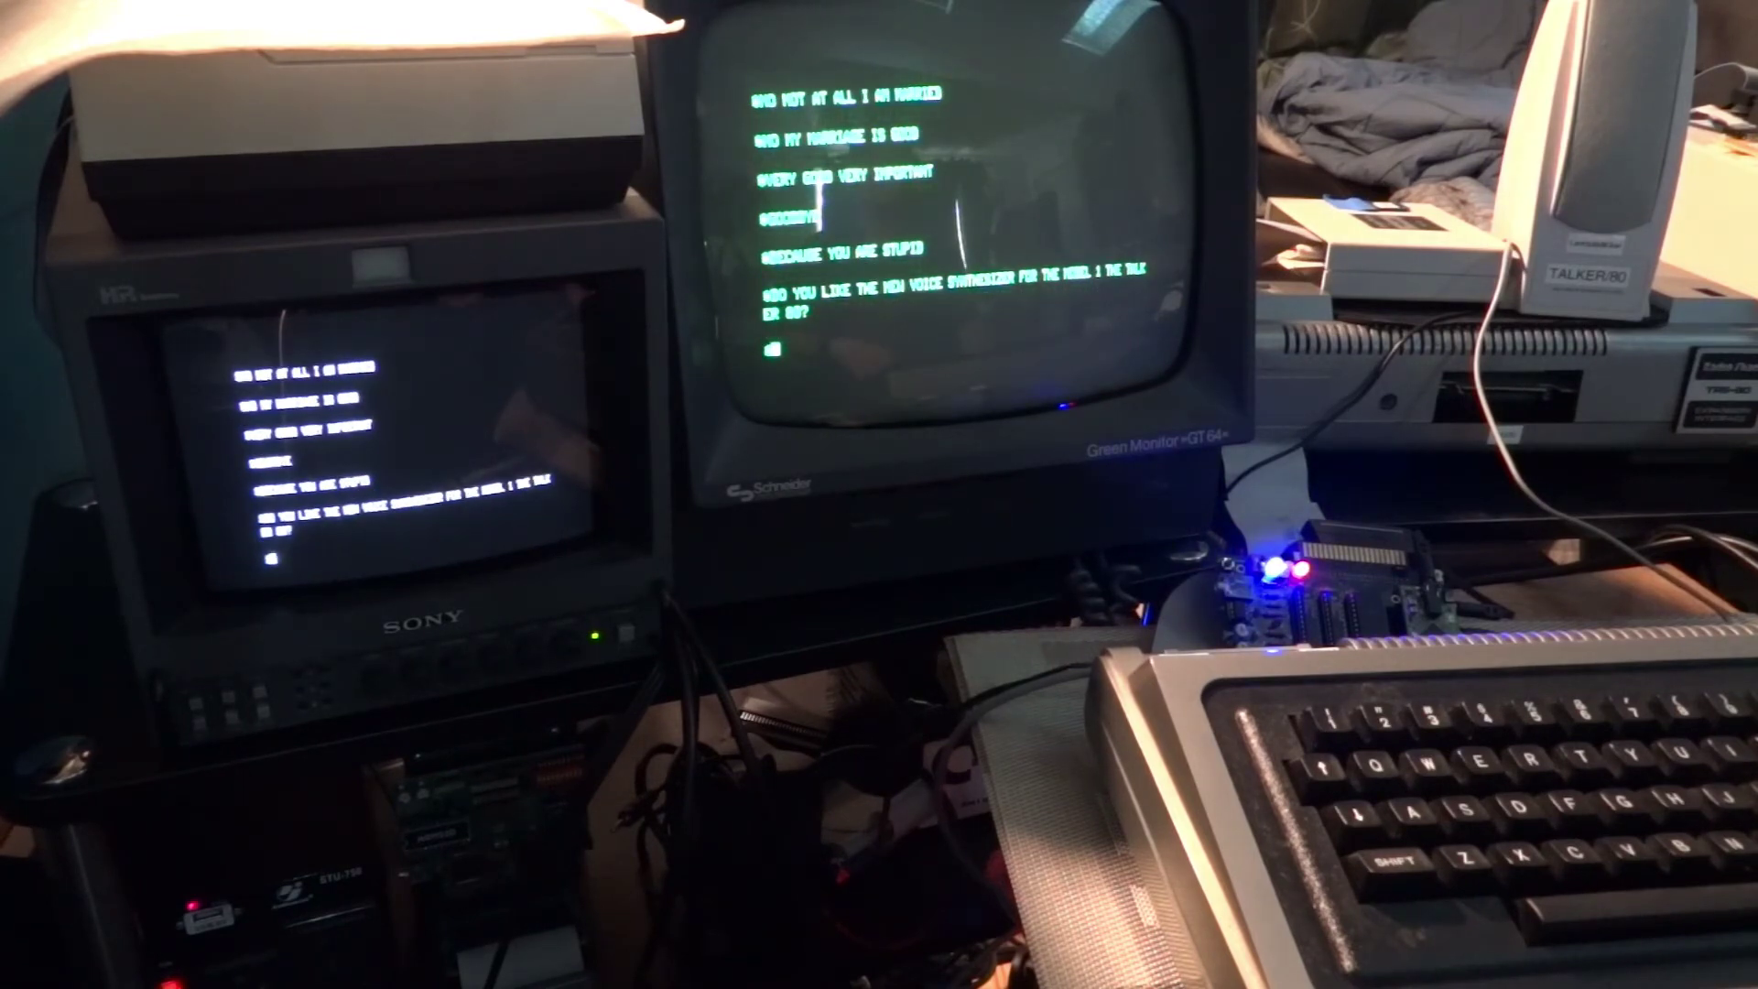
text(I AM T)
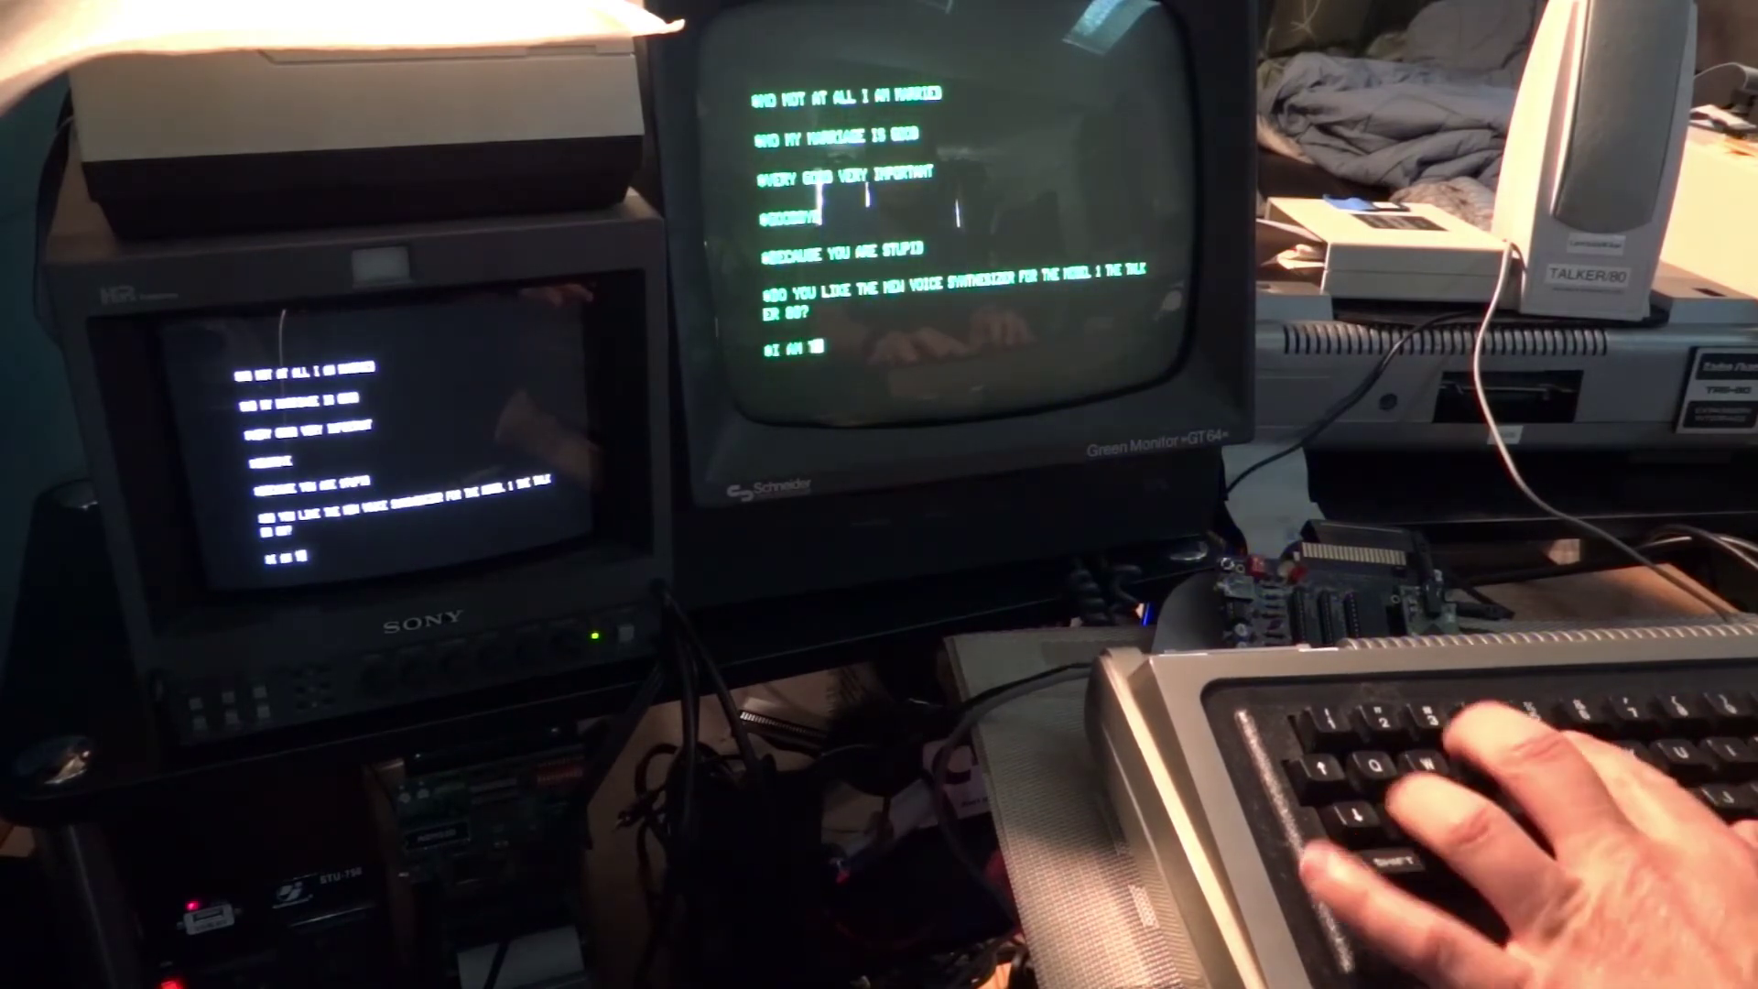
text(ALKER)
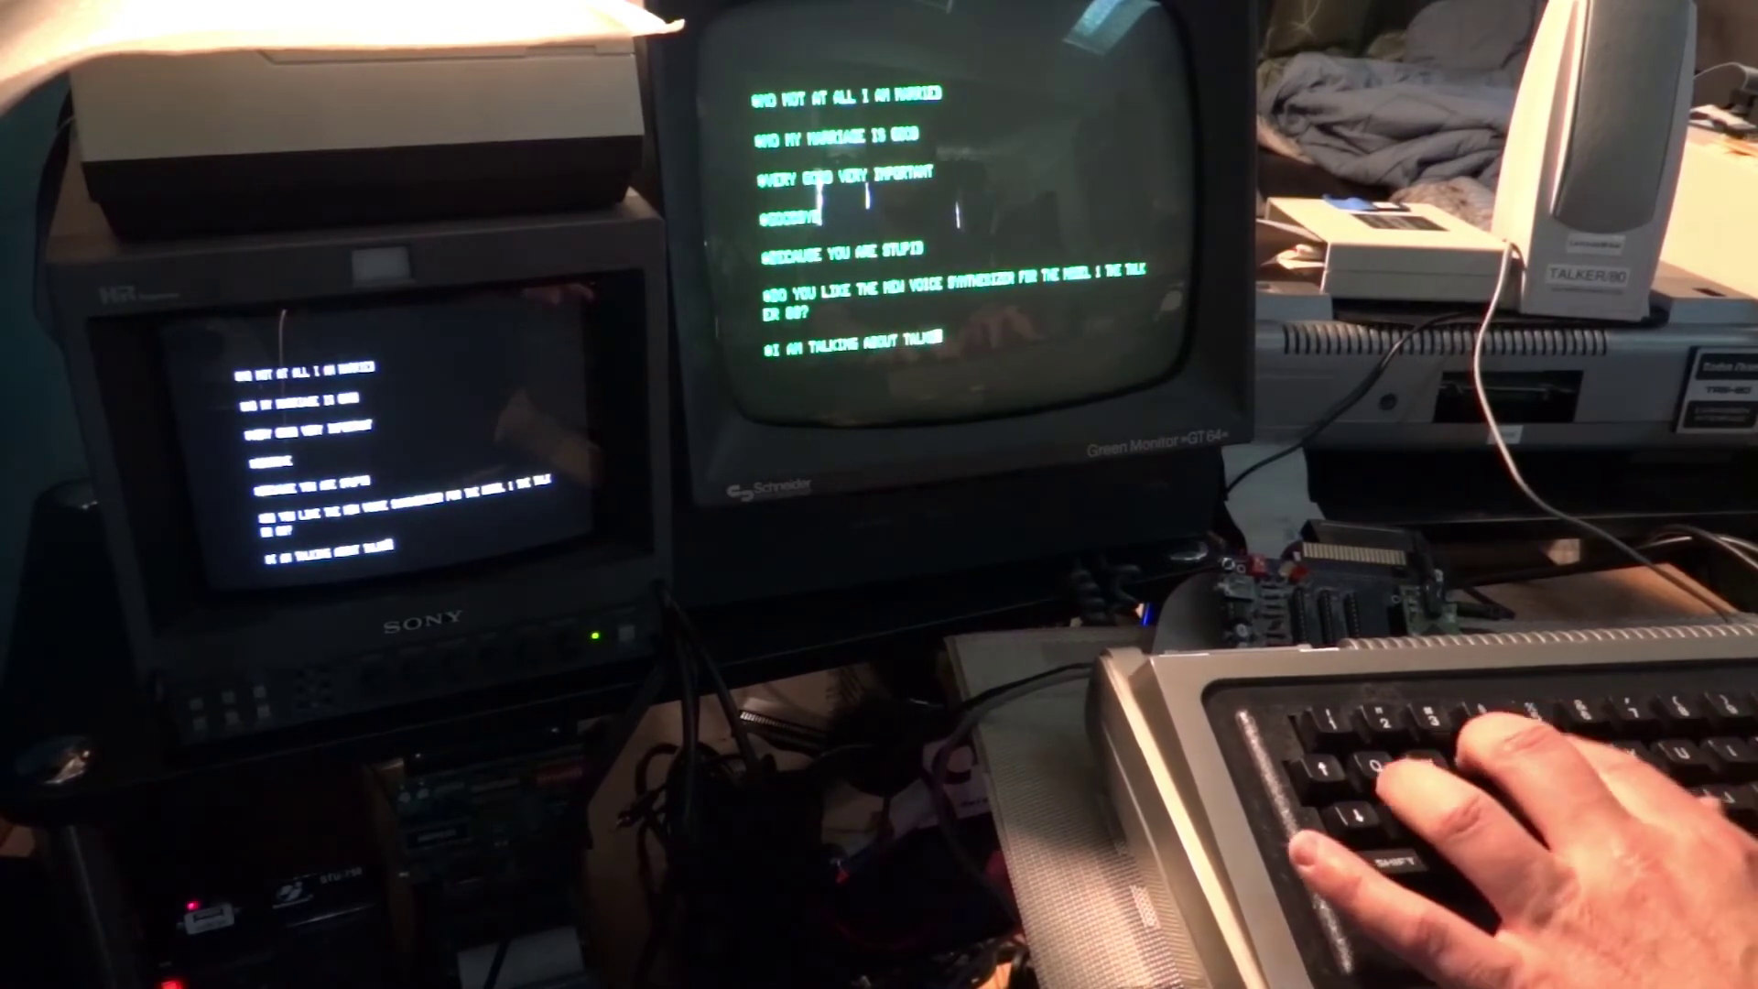
text( IS ABOUT TALKER 0)
- Send I AM TALKING ABOUT TALKER 80 and A LONG WAY TALKER 80 TOOK WEEKS TO DEVELOP
key(Return)
text(A LAMP)
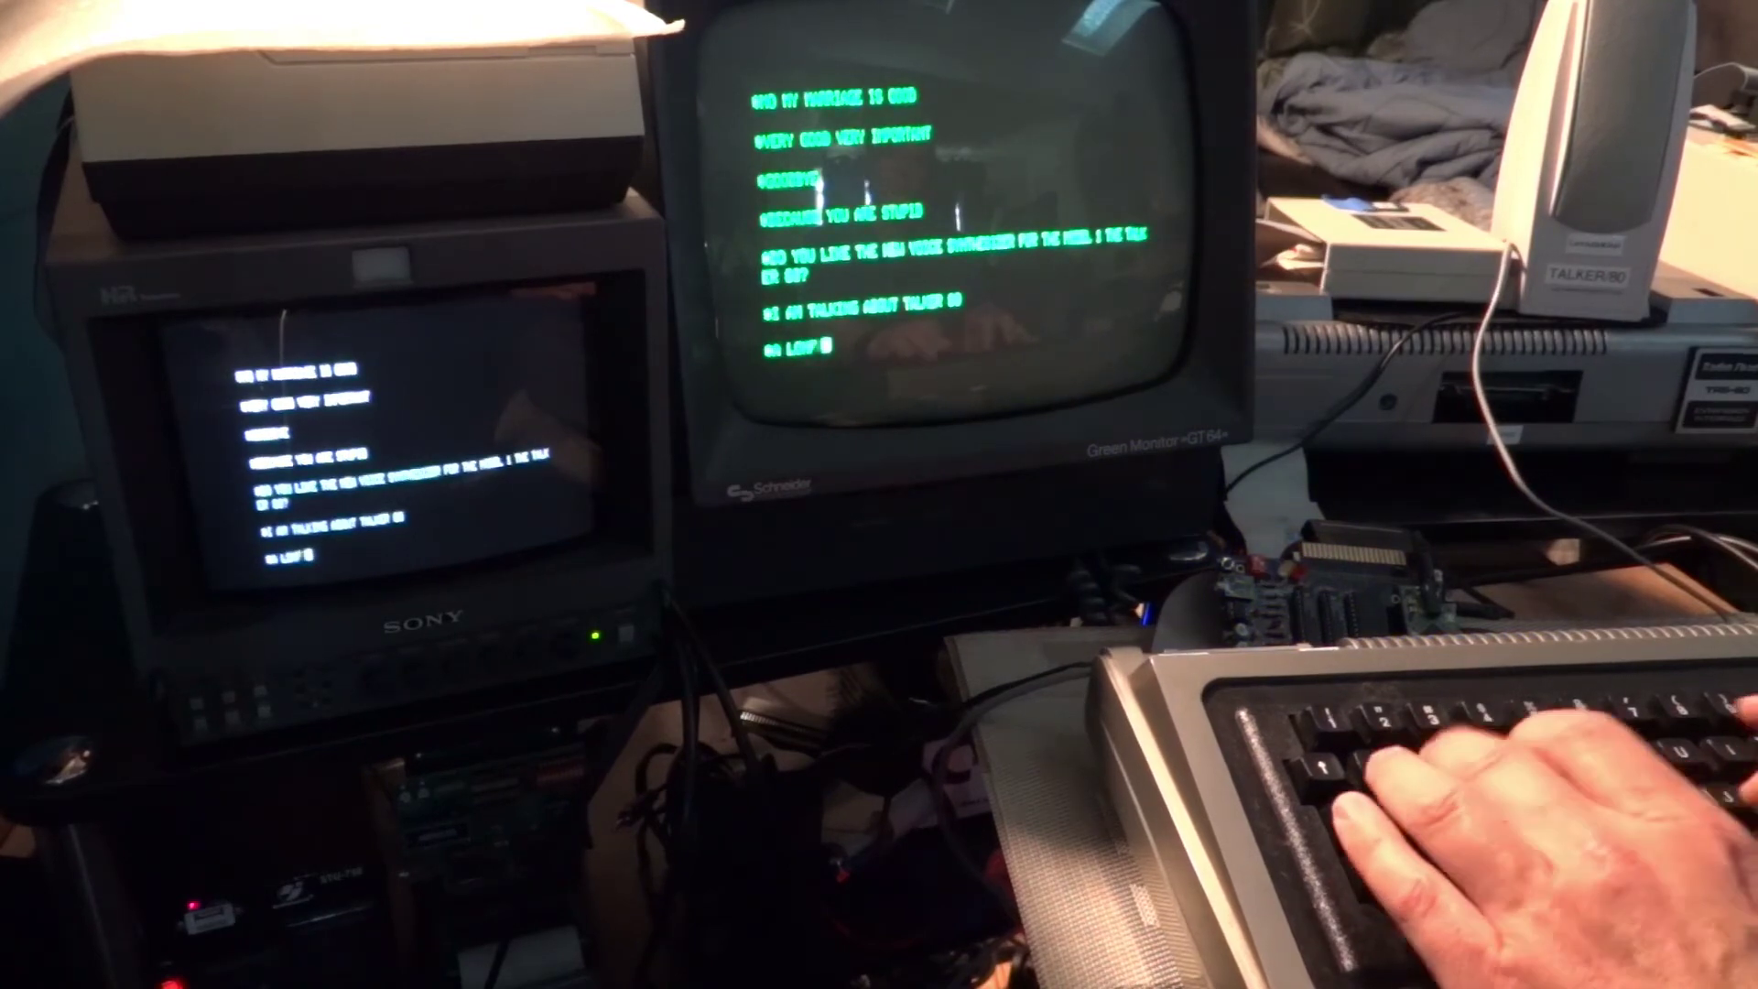
text(OAF K)
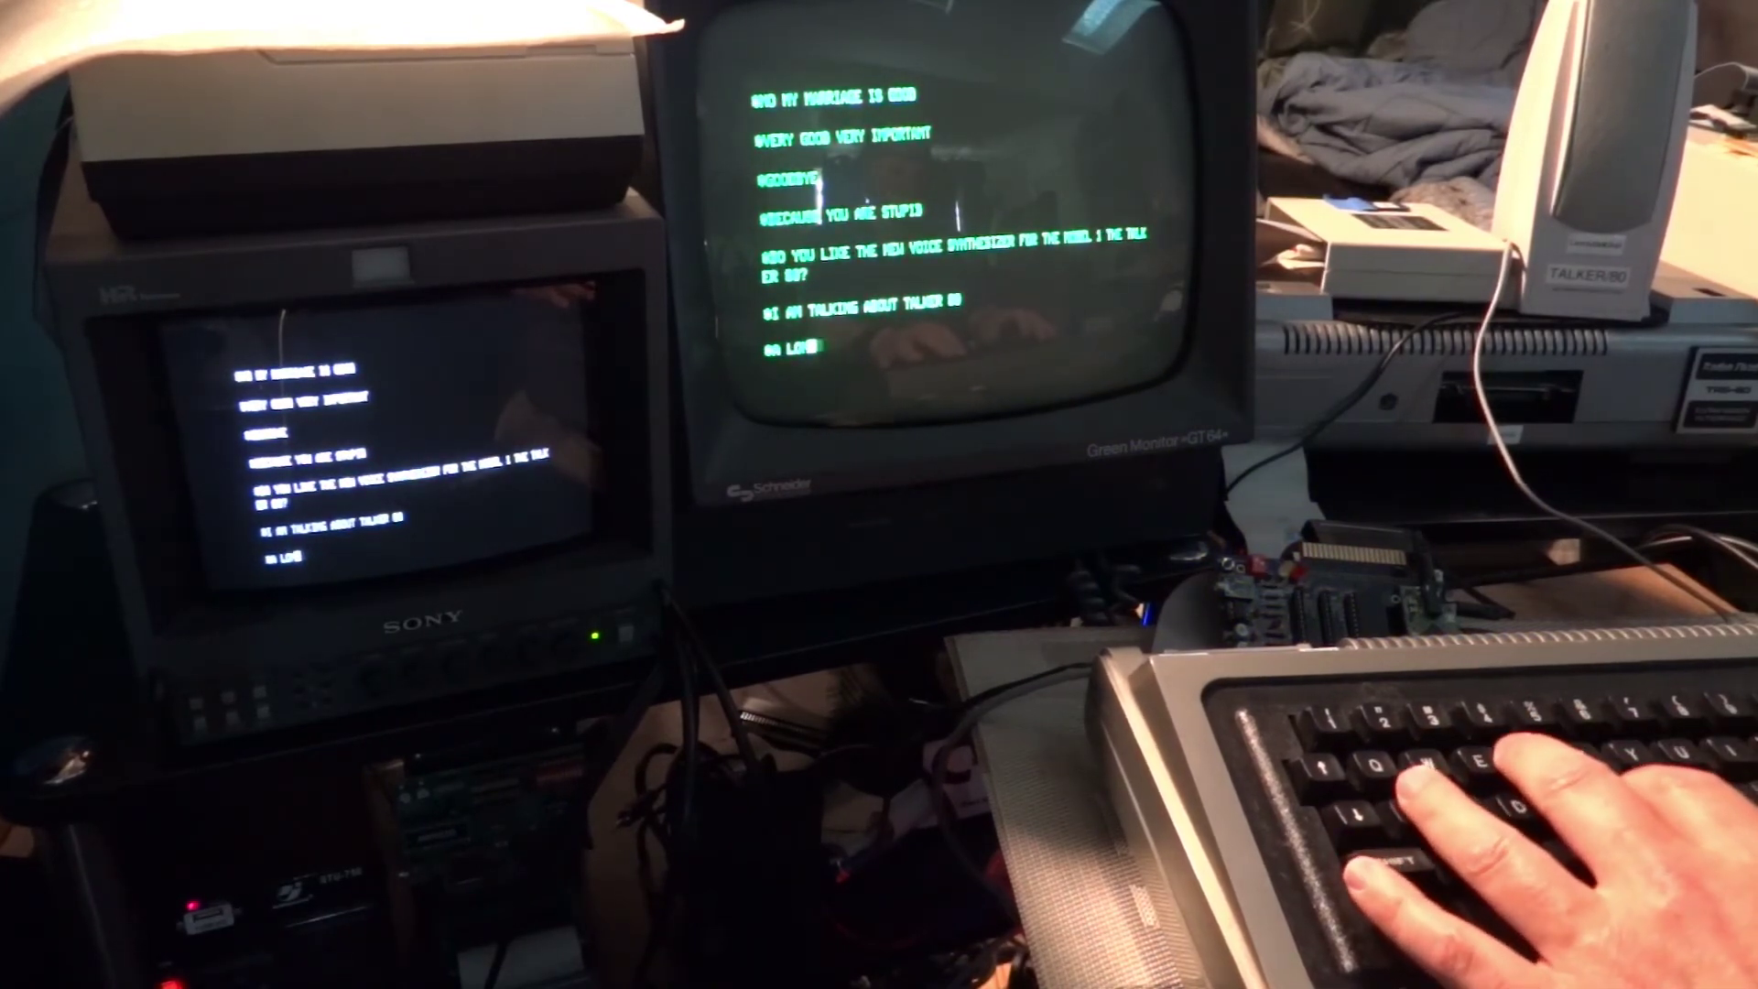
text( WHY TALKER )
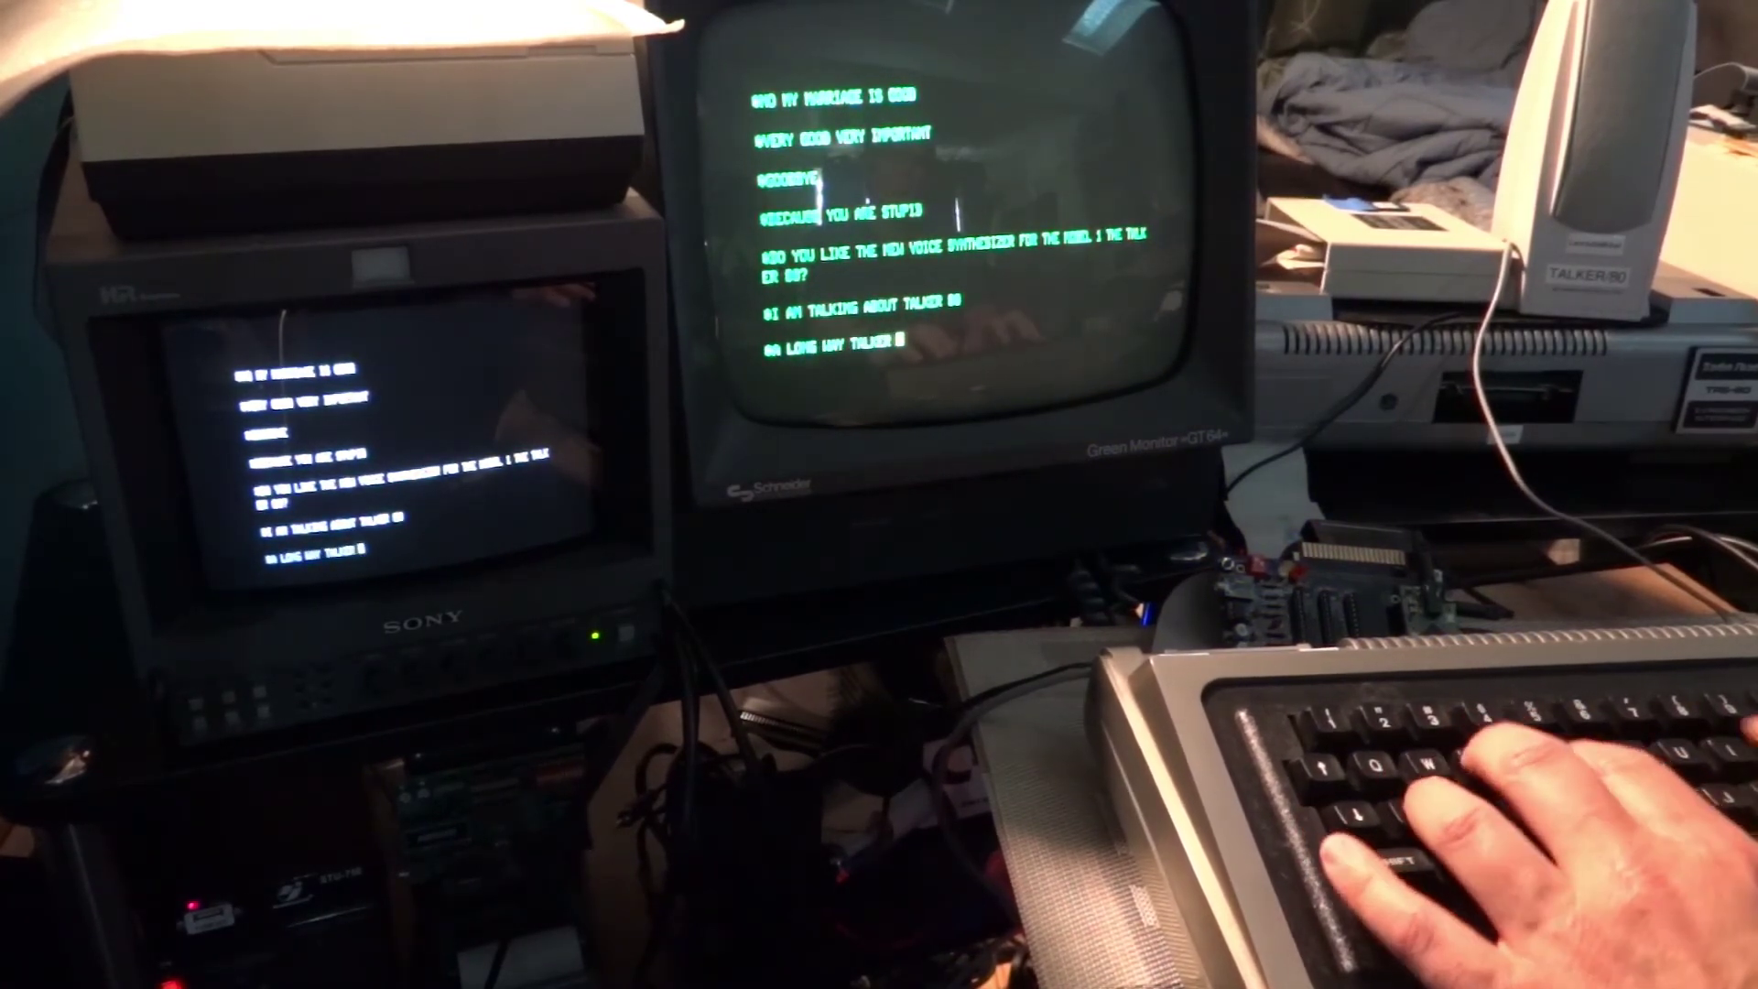
text(80 TOD)
text(IES W)
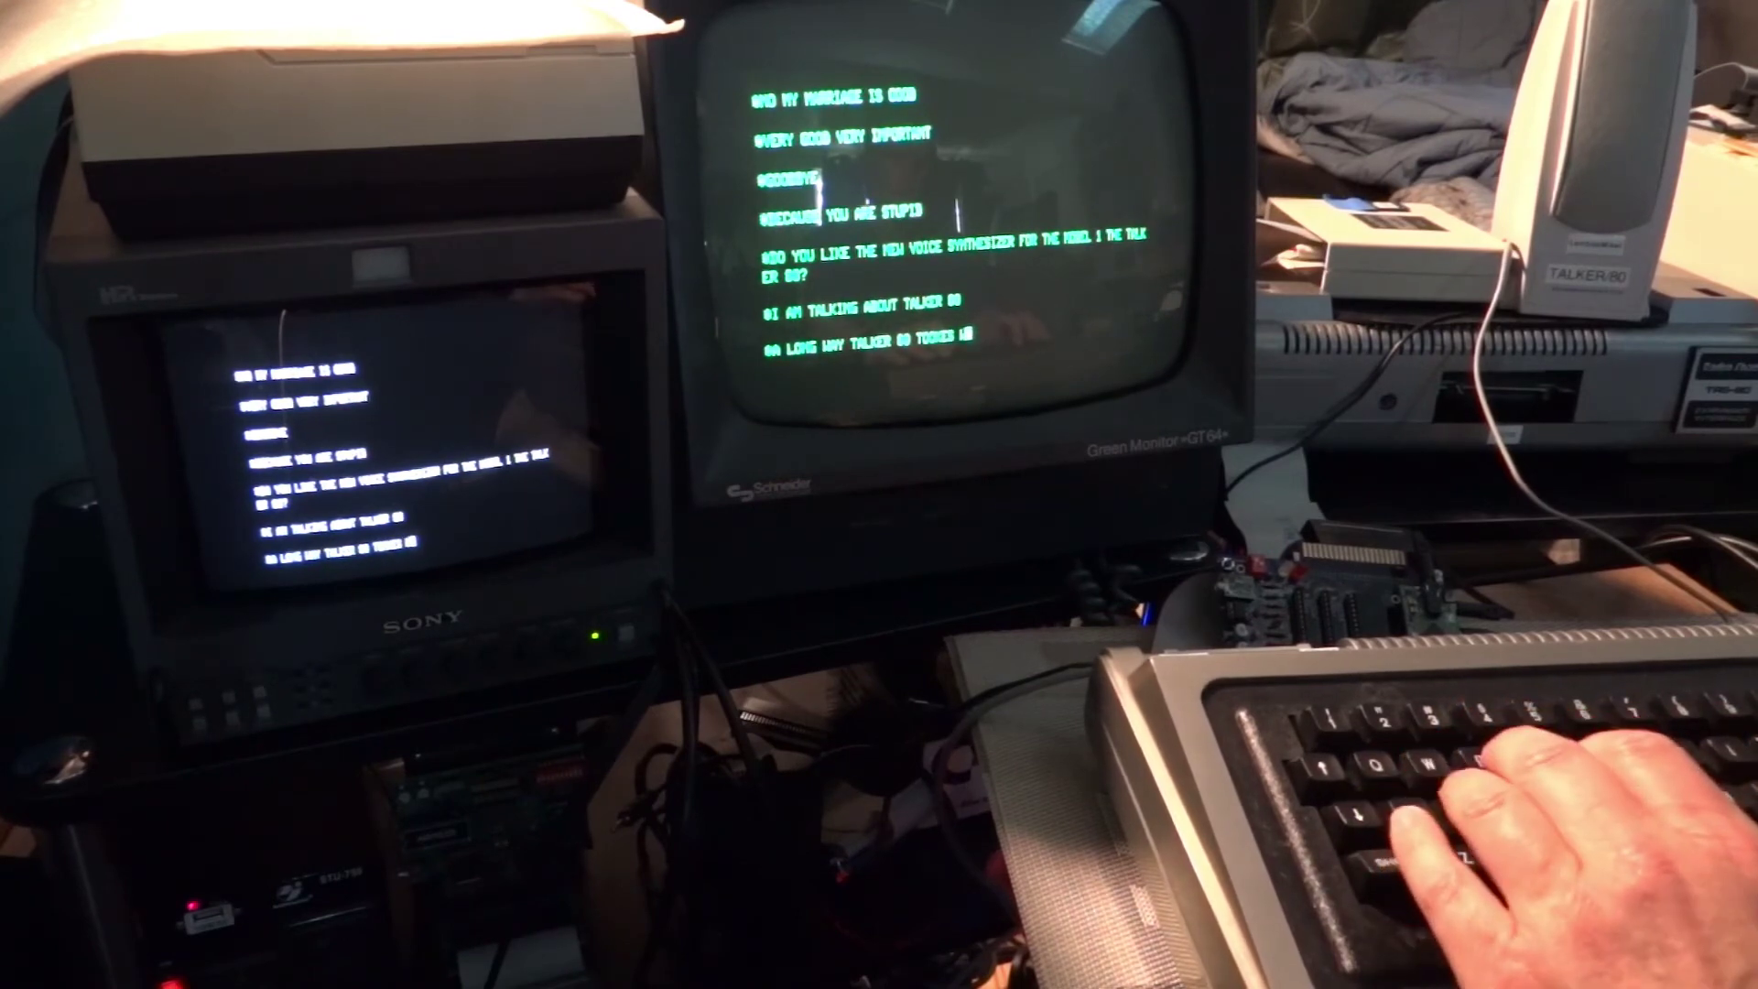
text(EI)
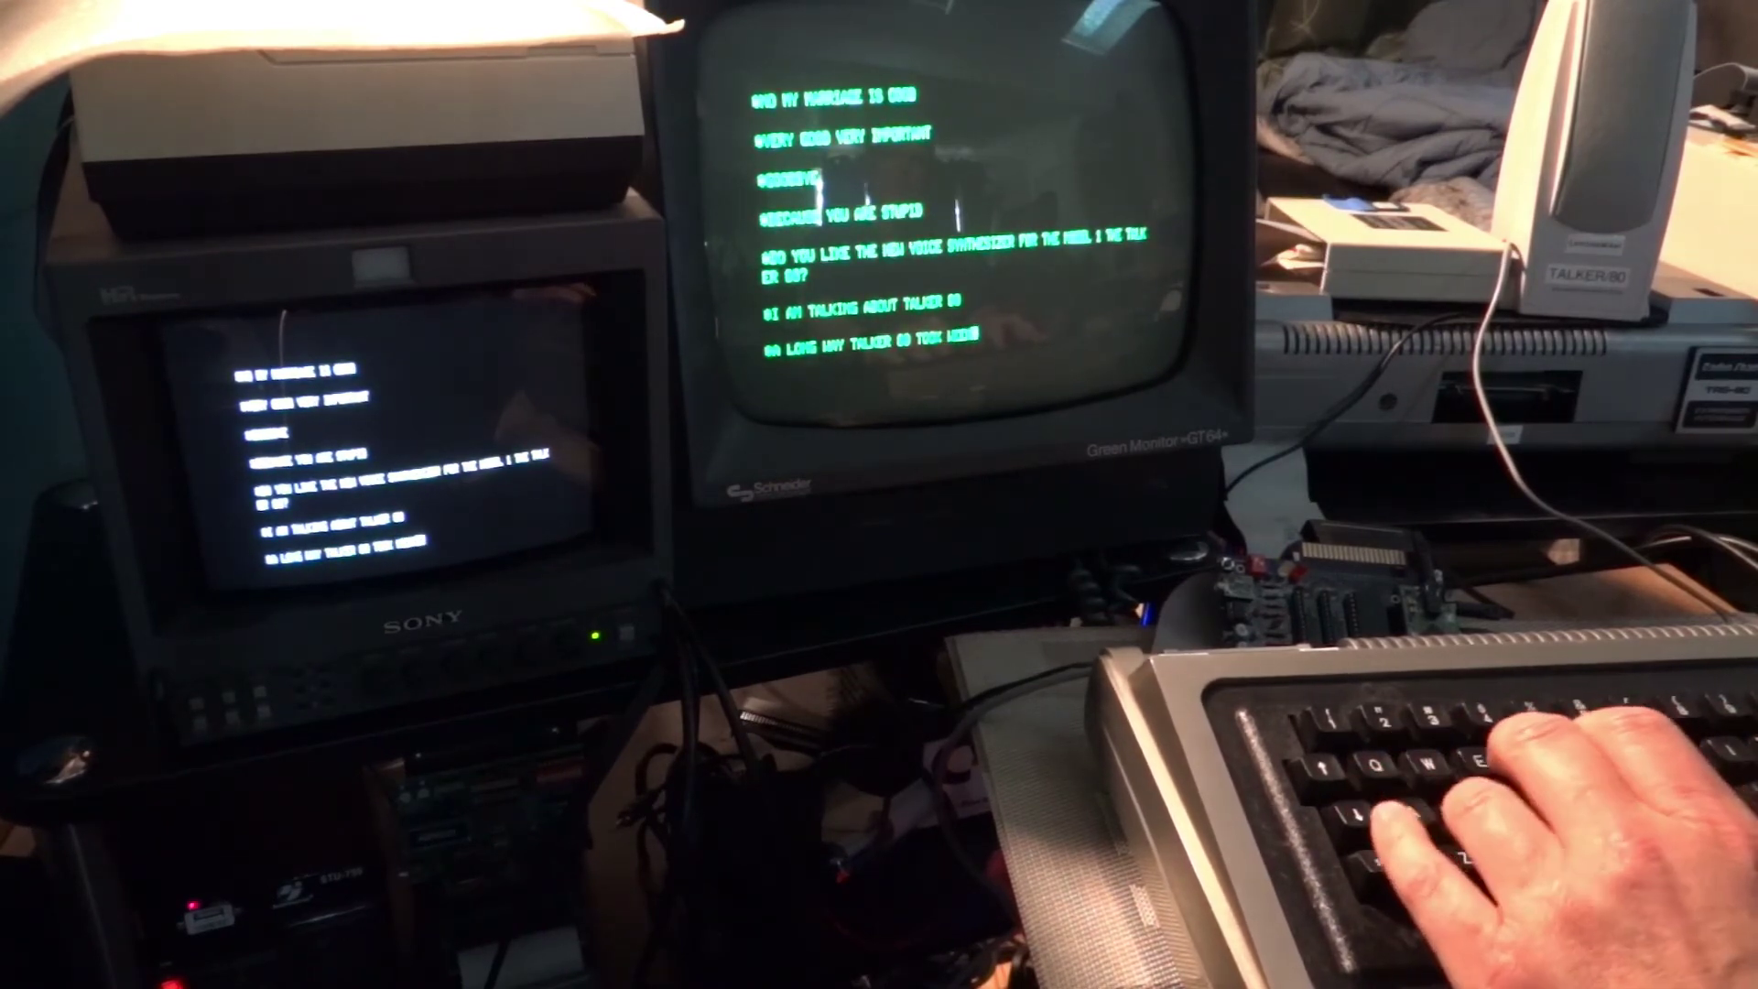
text(S TO DEVEO)
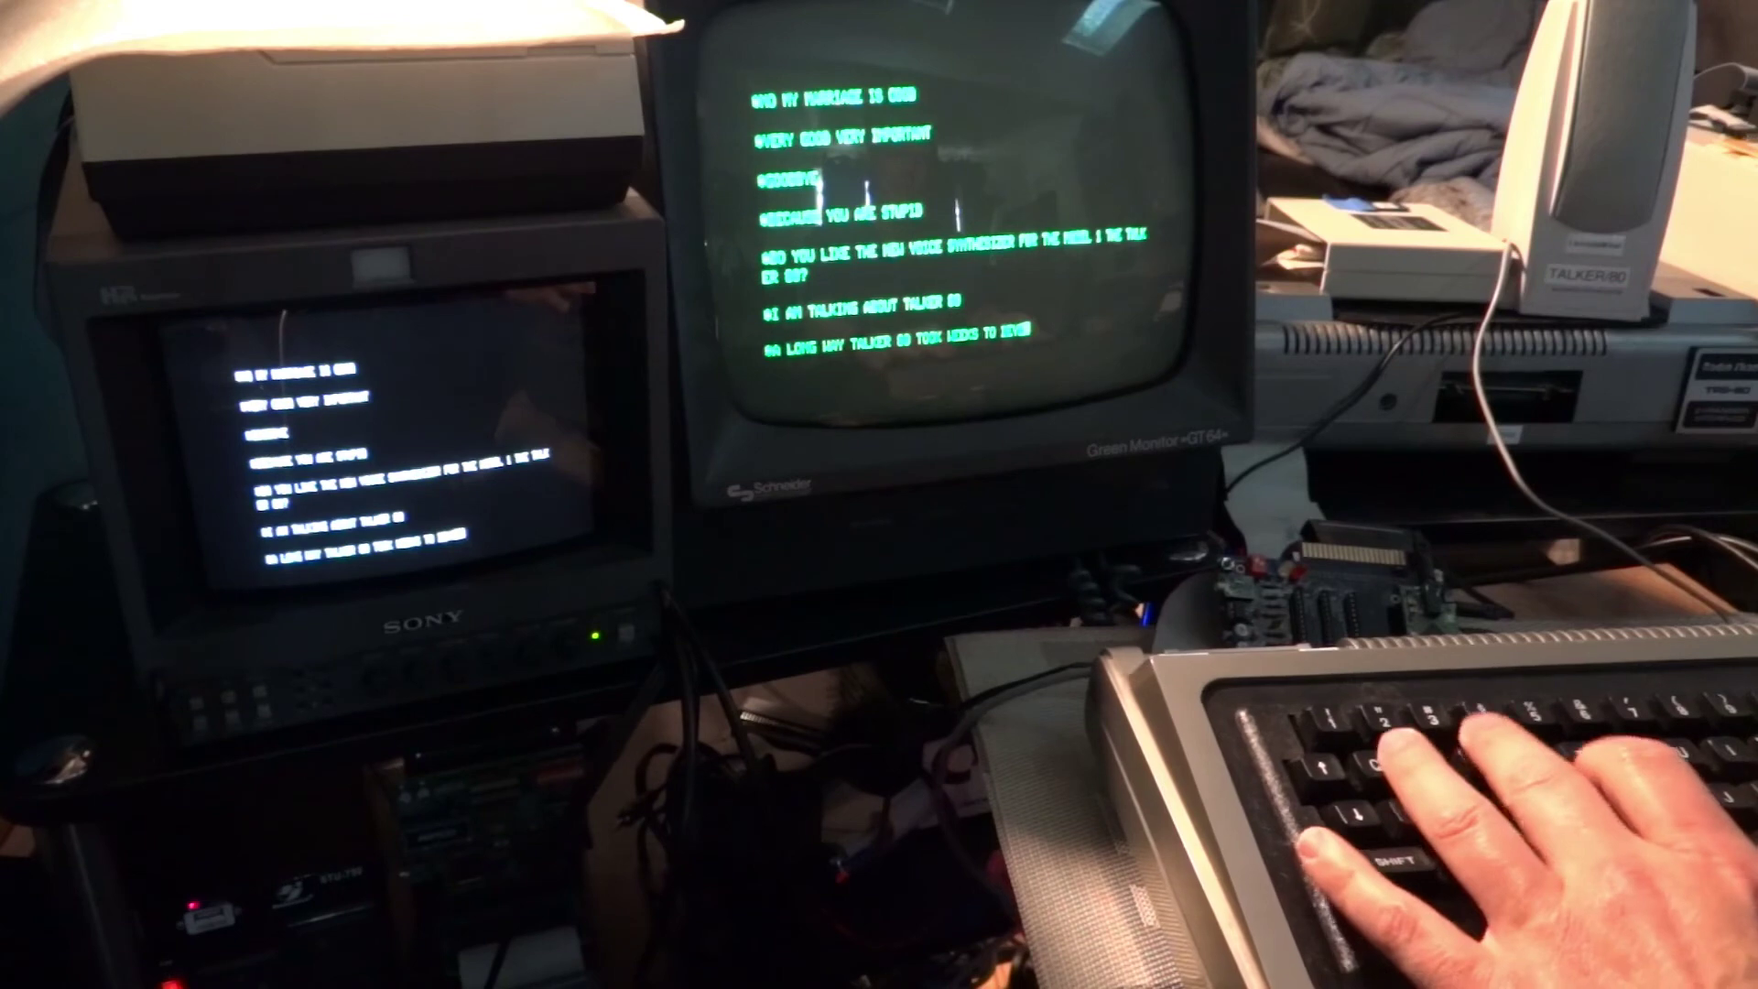
text(P)
key(Return)
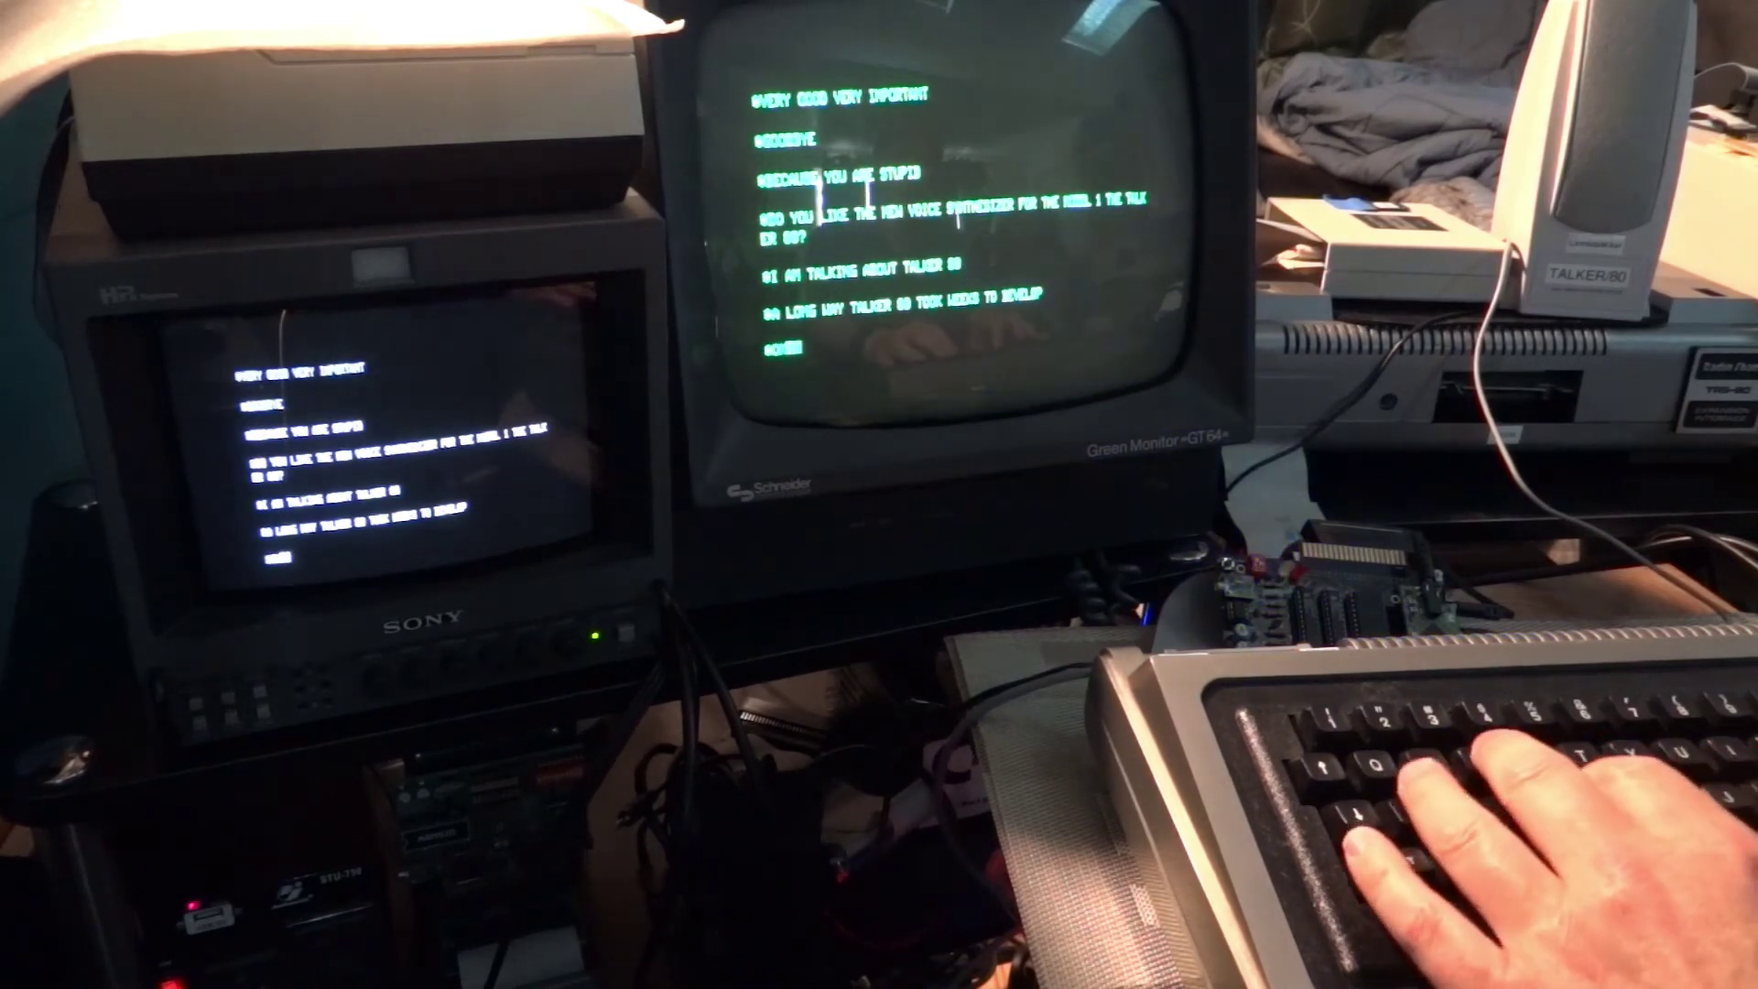
text(OK IBYE)
- Send OK BYE as the final reply to ELIZA
key(Return)
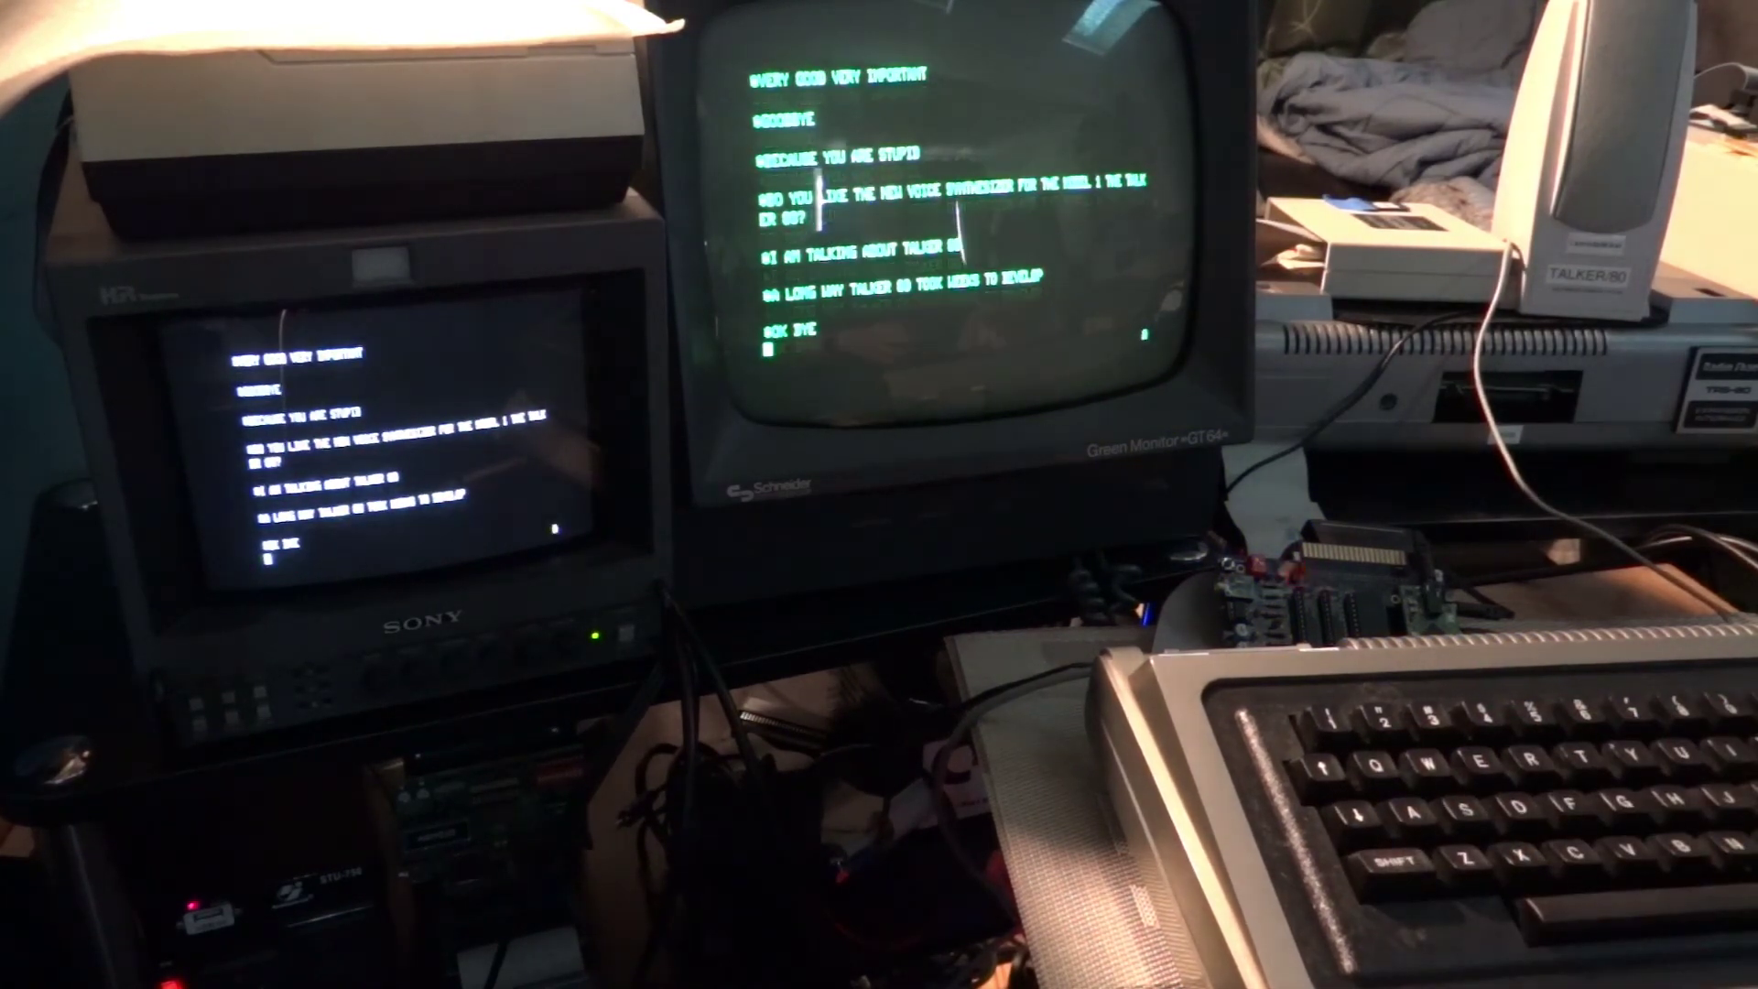